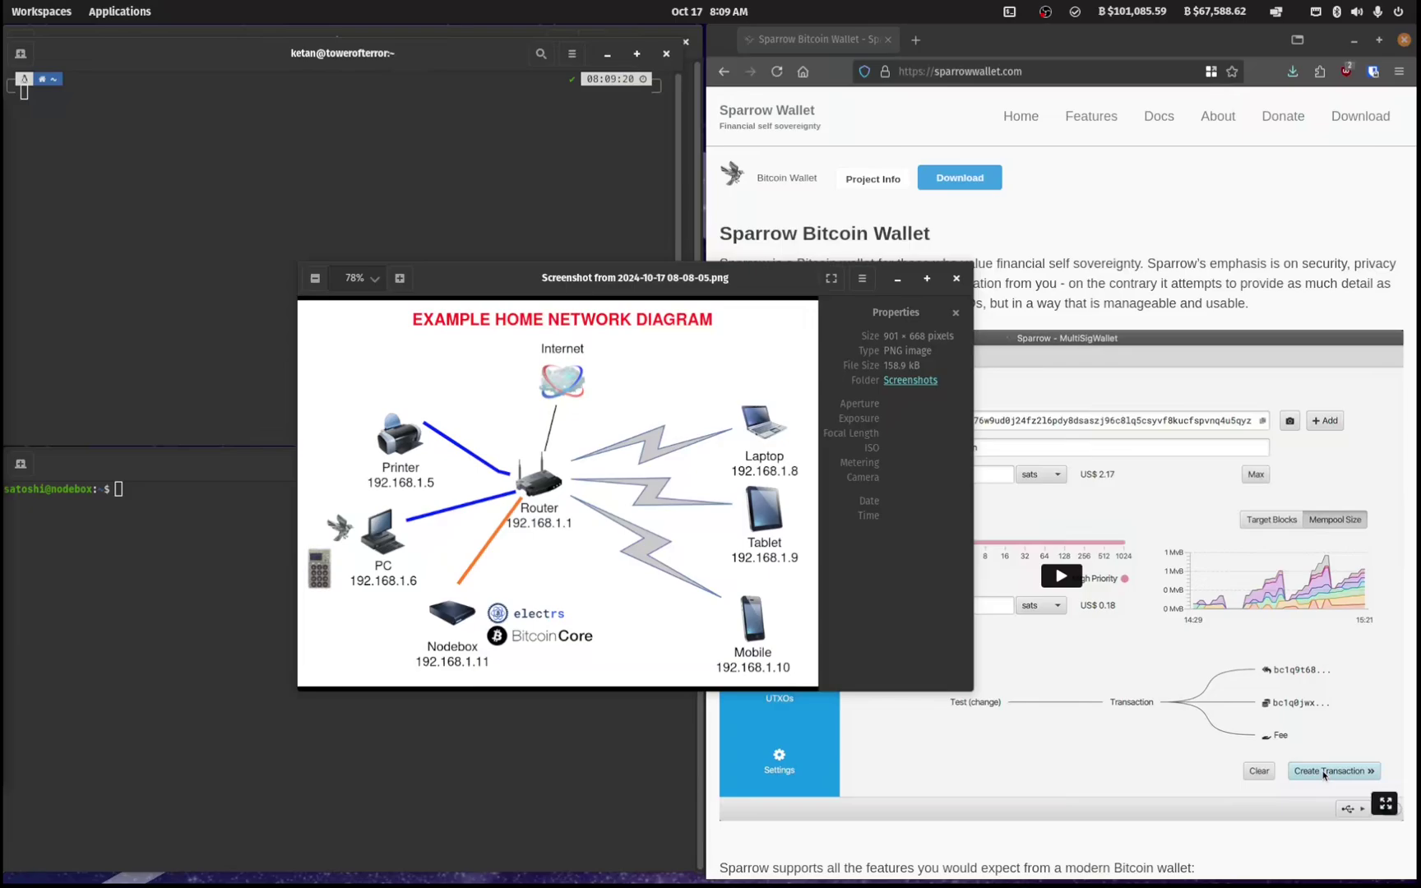
Bring the browser showing the Sparrow website to the front and maximize it.
mouse_move(427, 547)
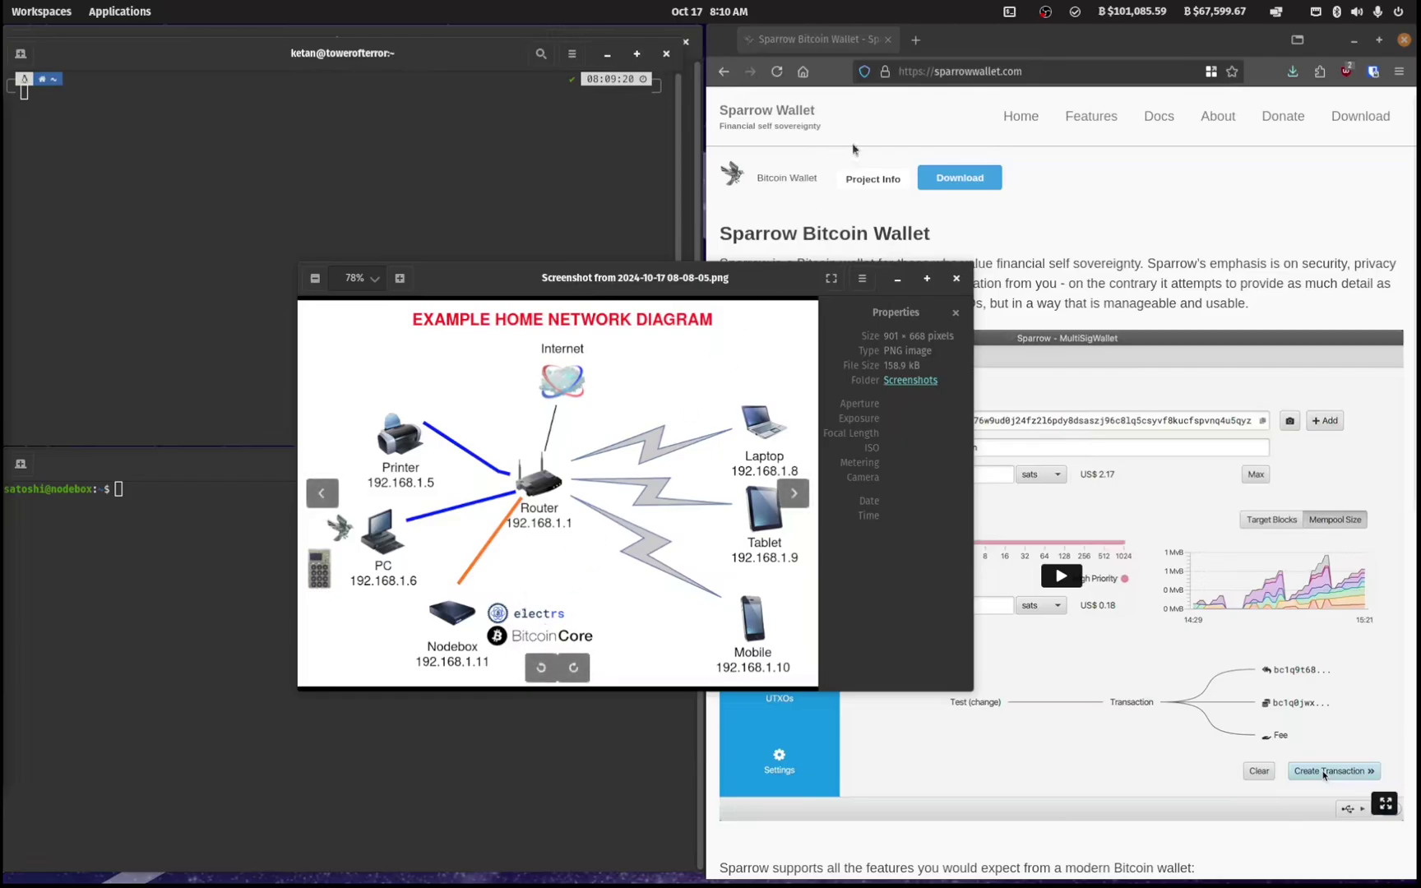
key("alt+Tab")
key("super+m")
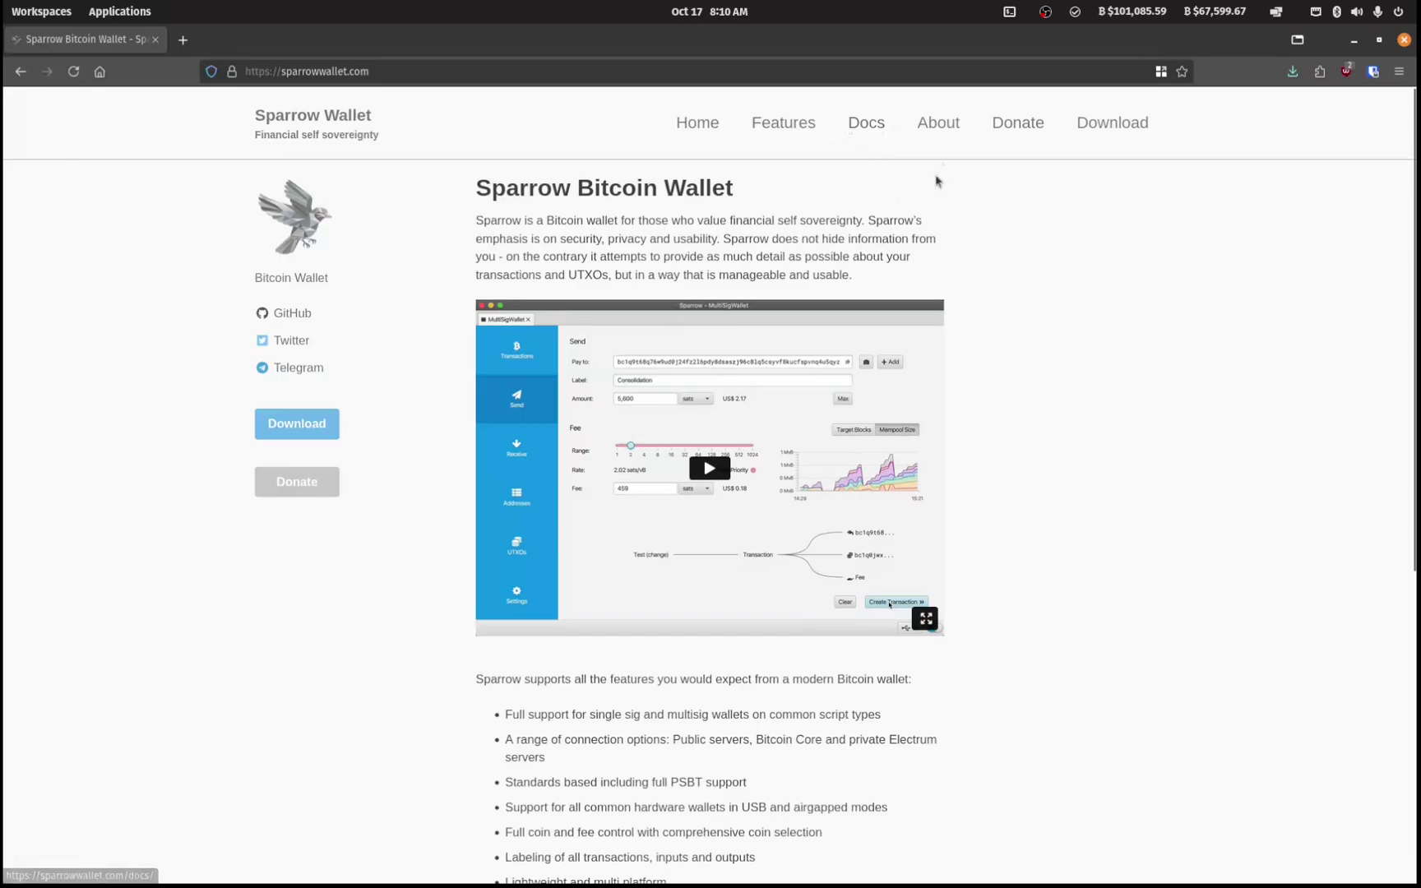
Go to the Sparrow download page and download sparrow_2.0.0-1_amd64.deb.
scroll(985, 431, "down", 3)
scroll(952, 476, "up", 3)
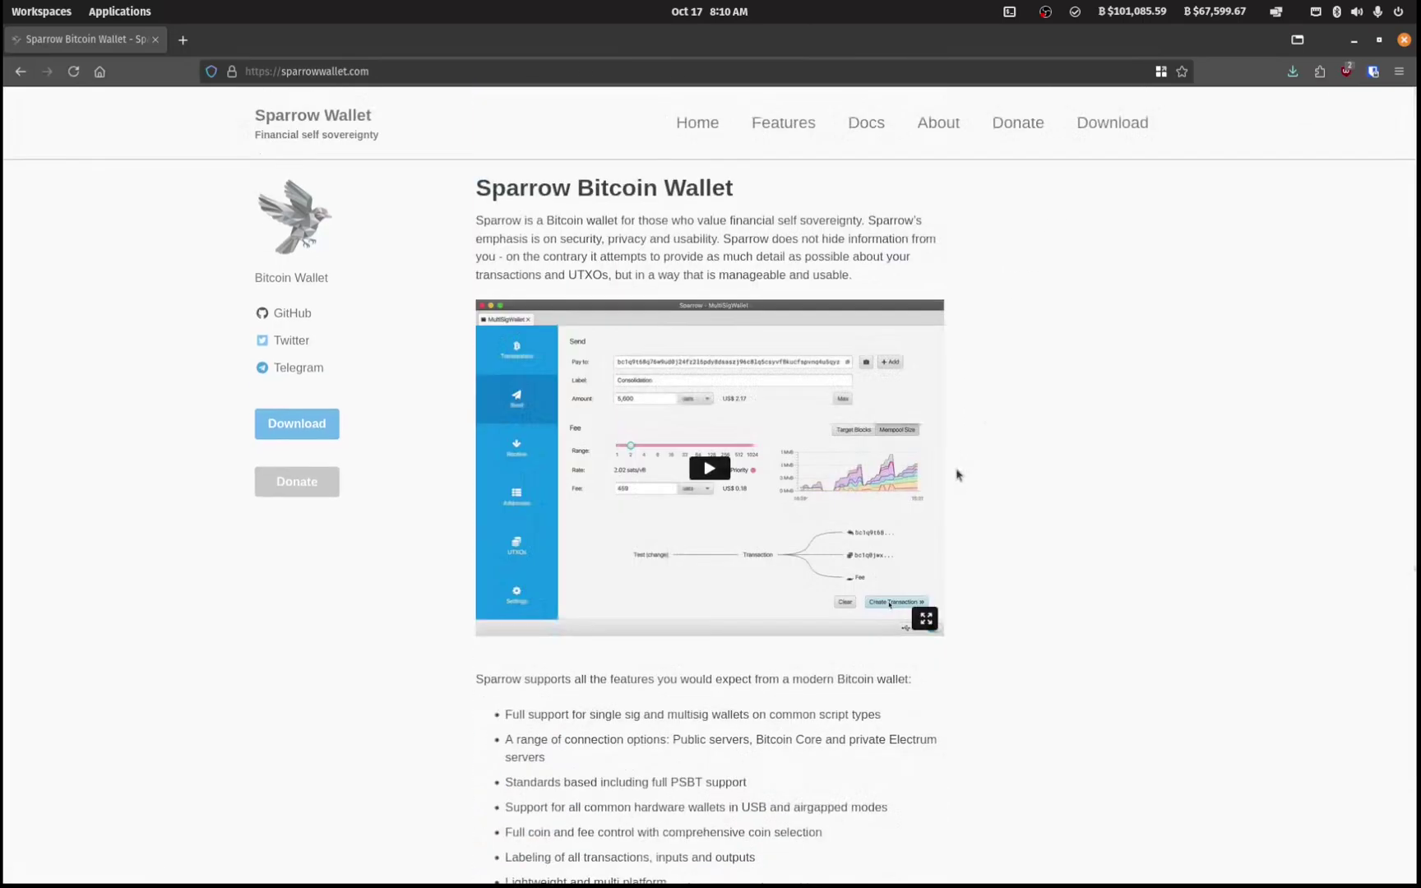
left_click(1115, 130)
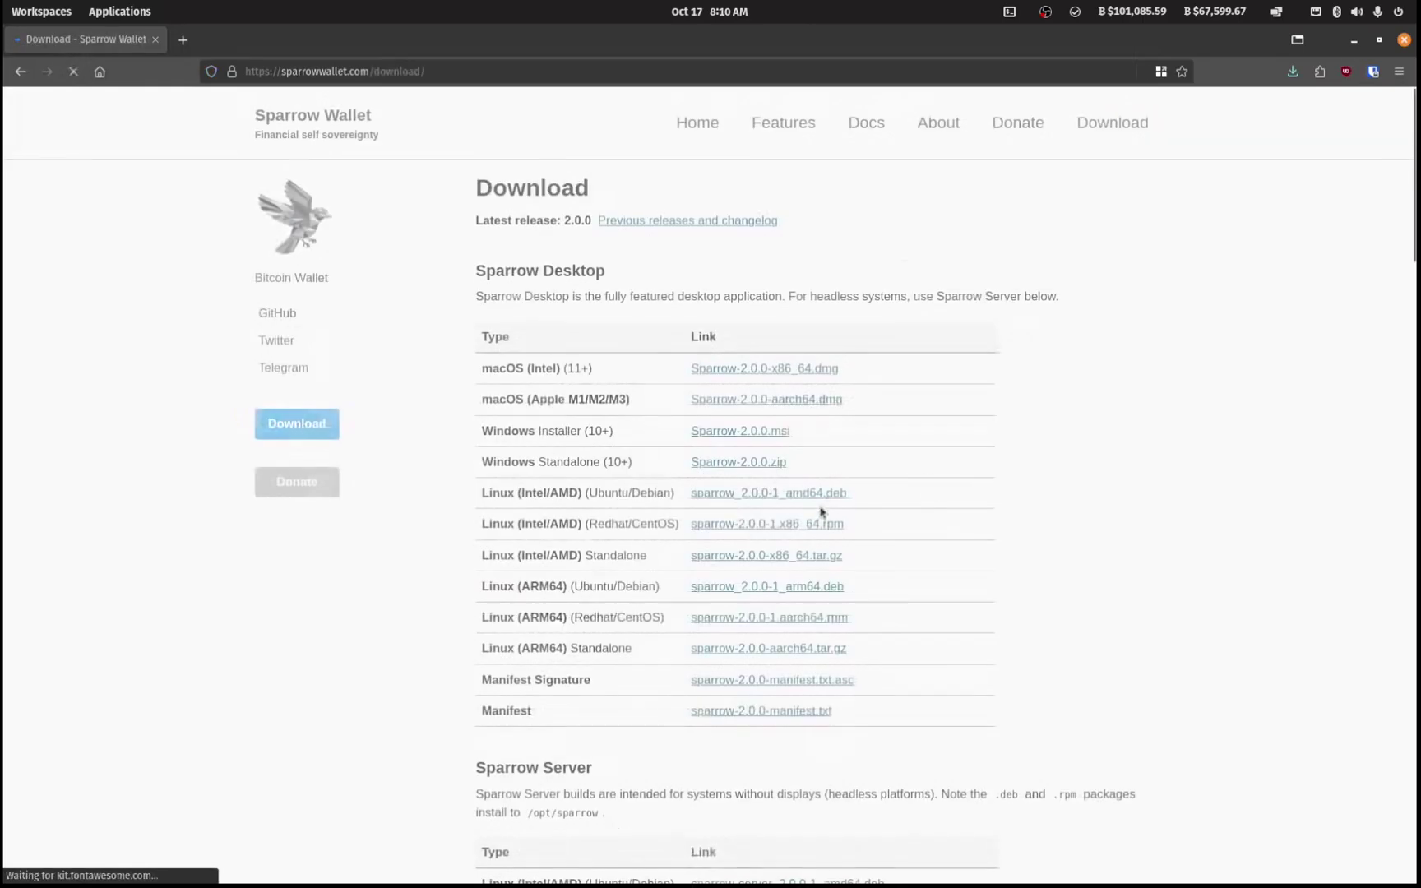
left_click(759, 494)
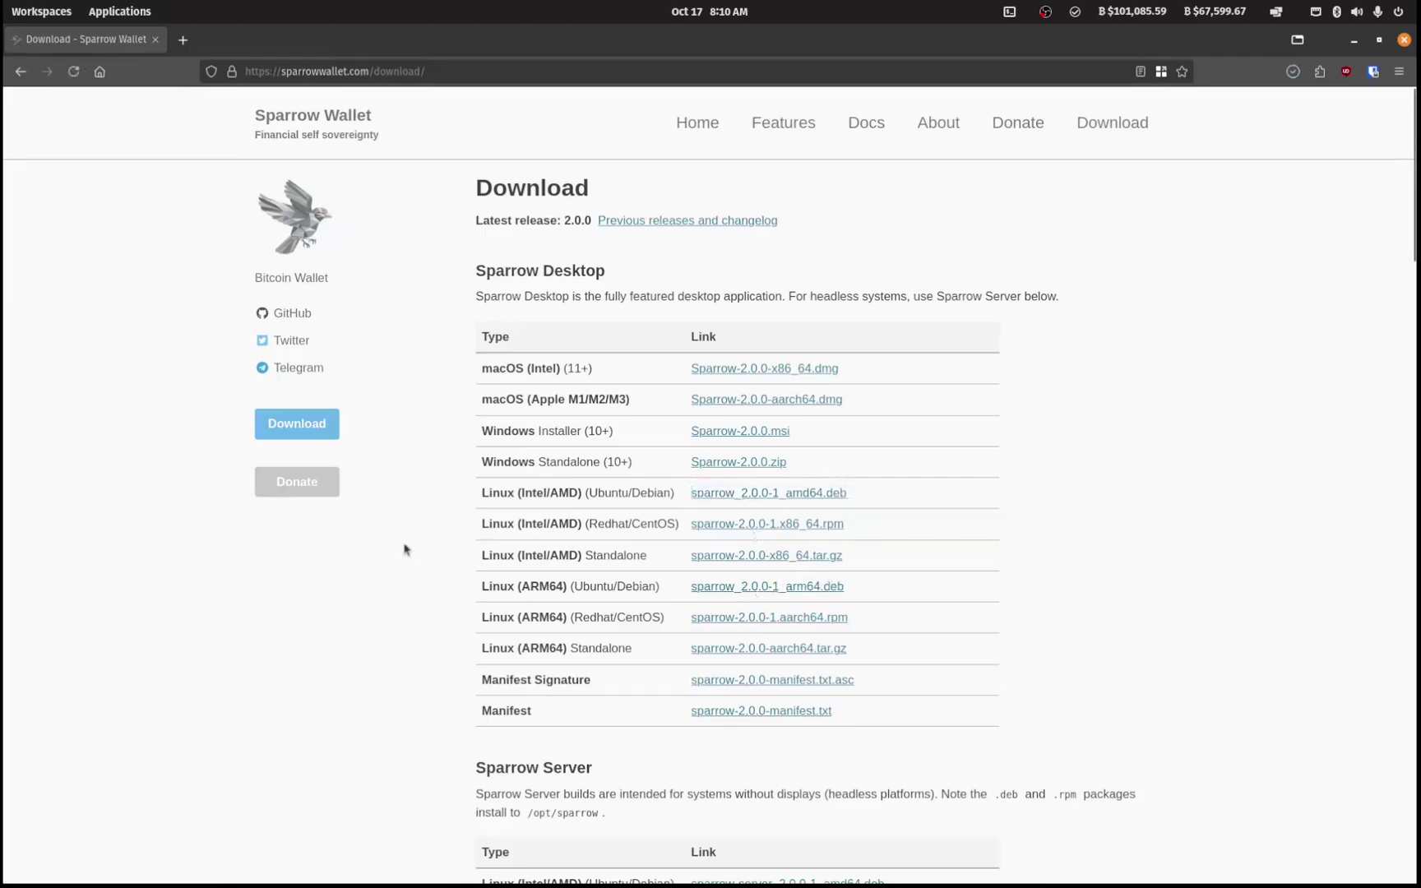
Save the manifest signature (.asc) file and sparrow-2.0.0-manifest.txt to disk.
scroll(405, 550, "down", 7)
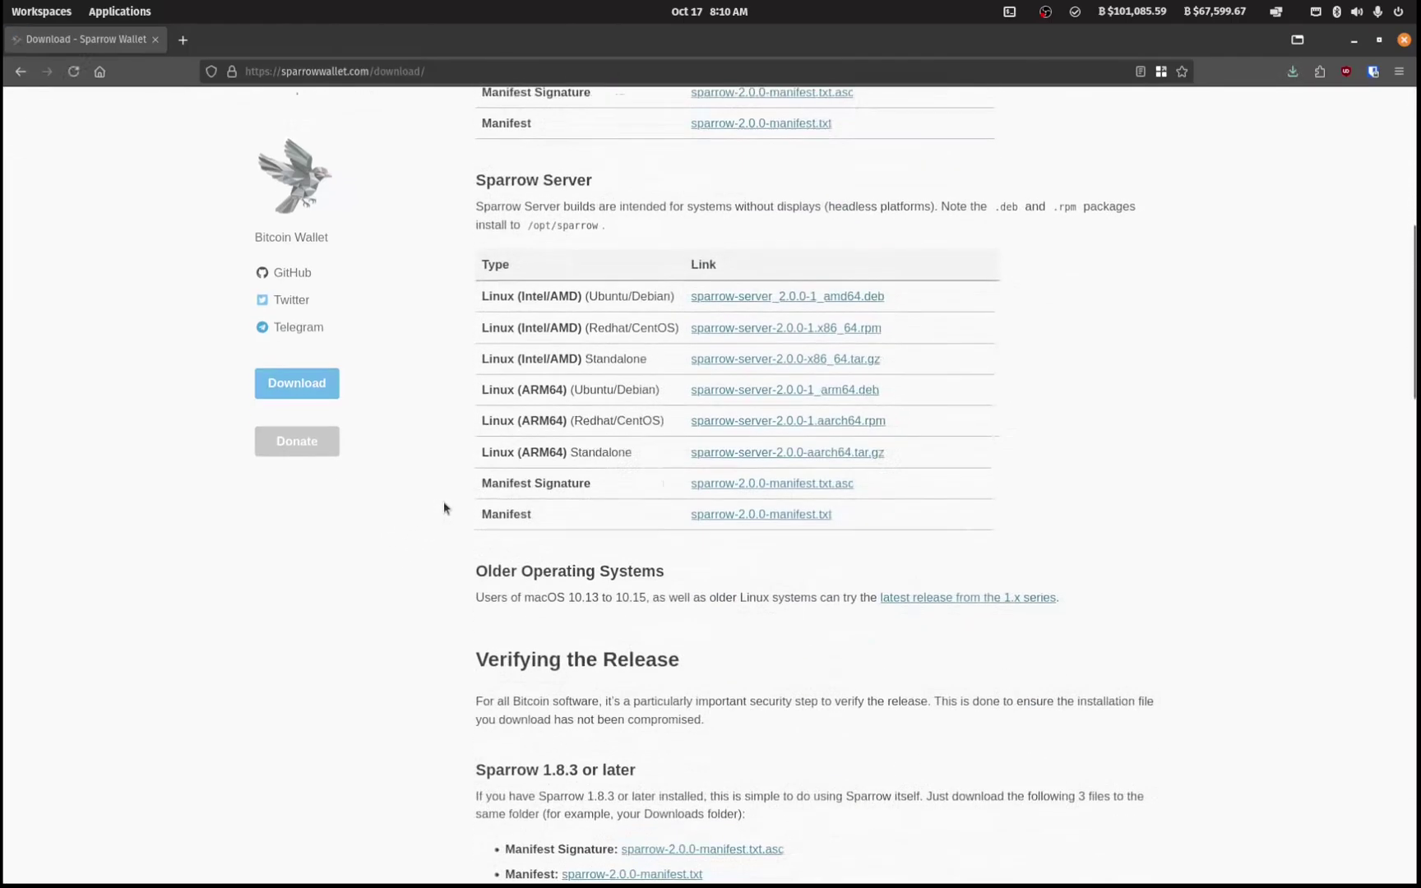
scroll(443, 503, "down", 2)
left_click_drag(491, 533, 749, 535)
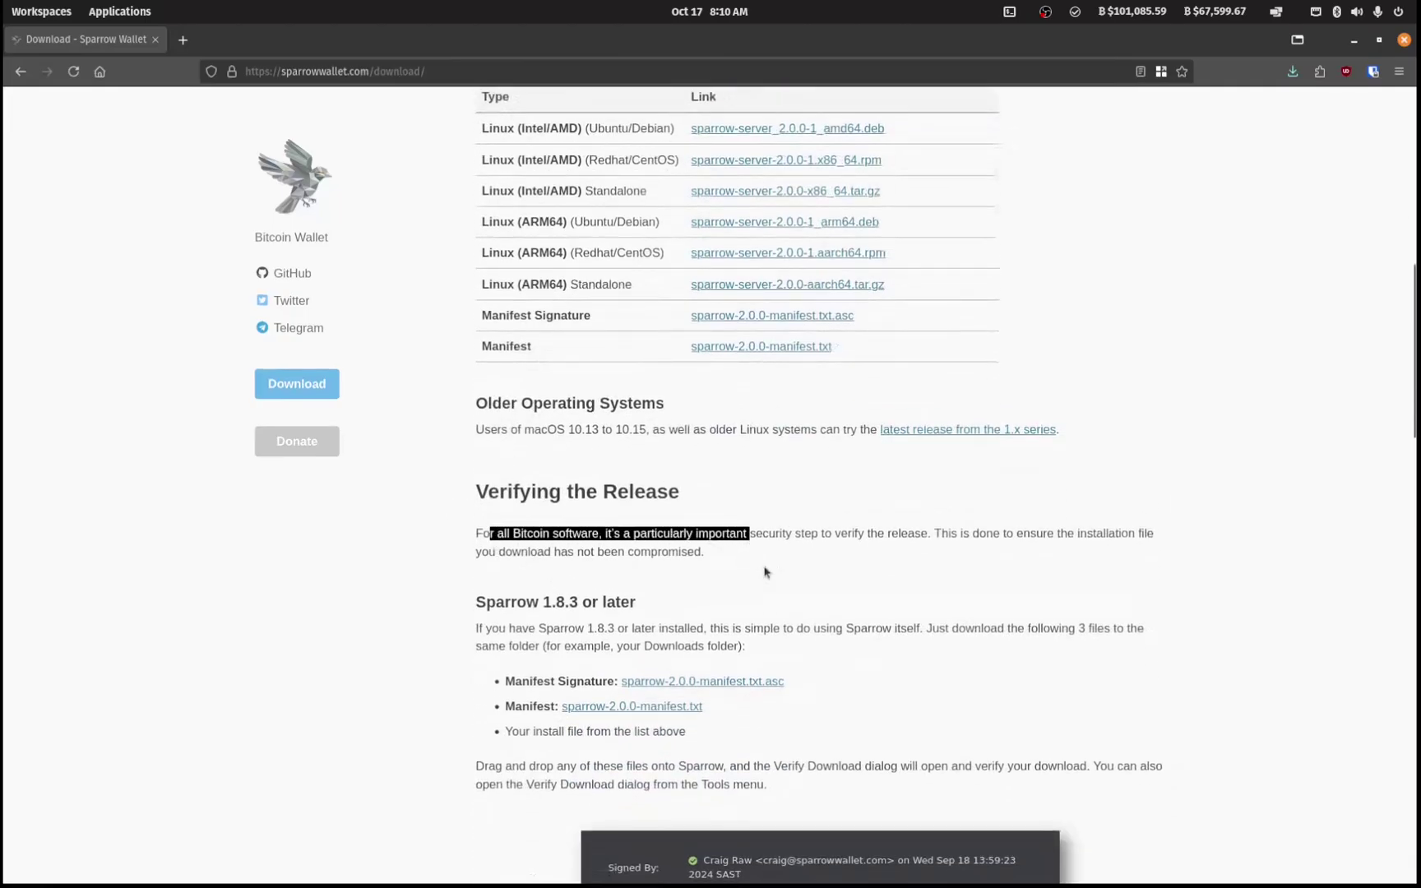
scroll(765, 571, "down", 2)
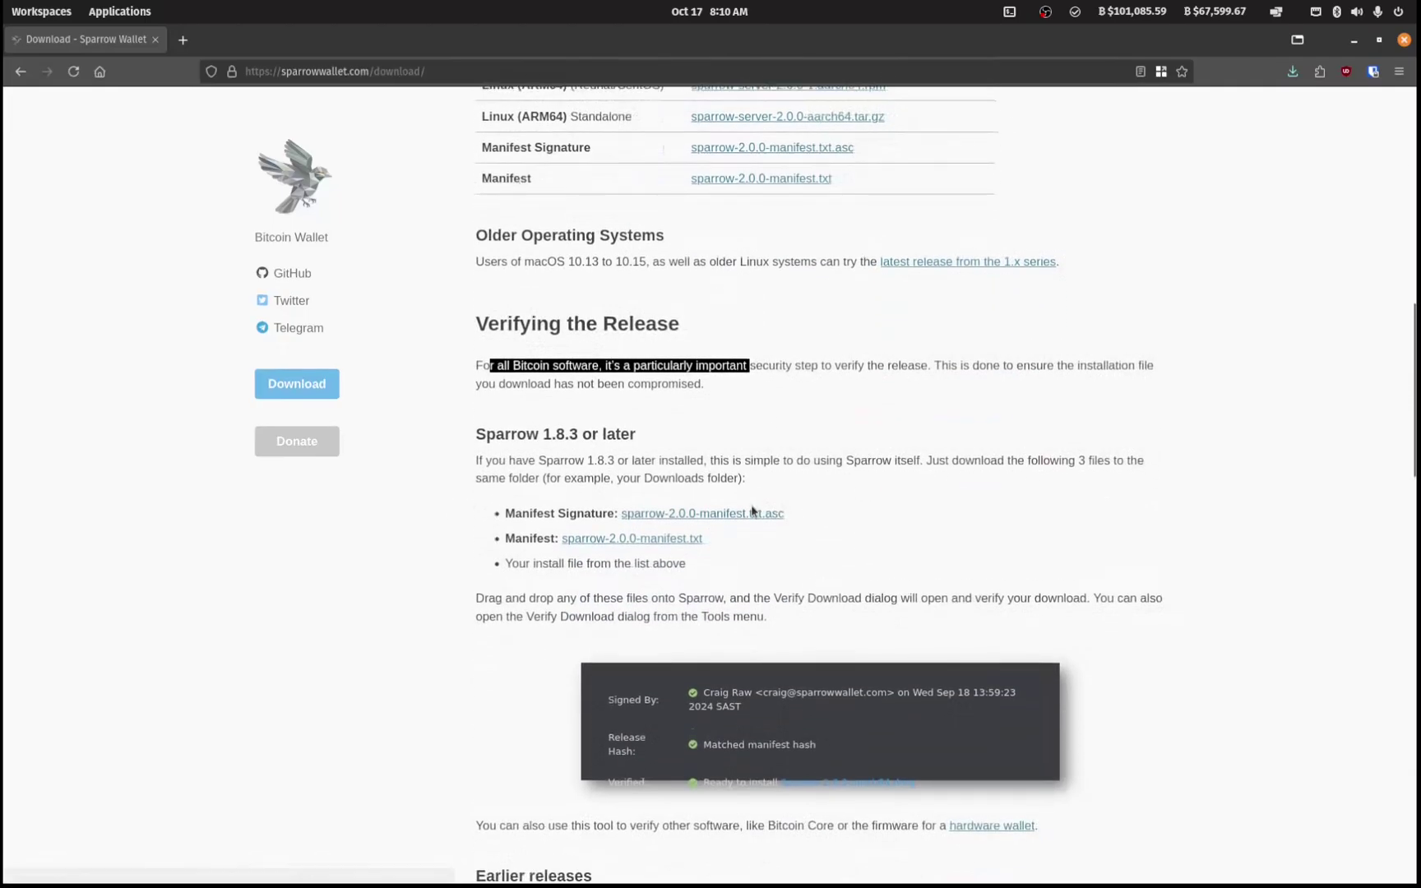
scroll(831, 518, "down", 1)
right_click(738, 429)
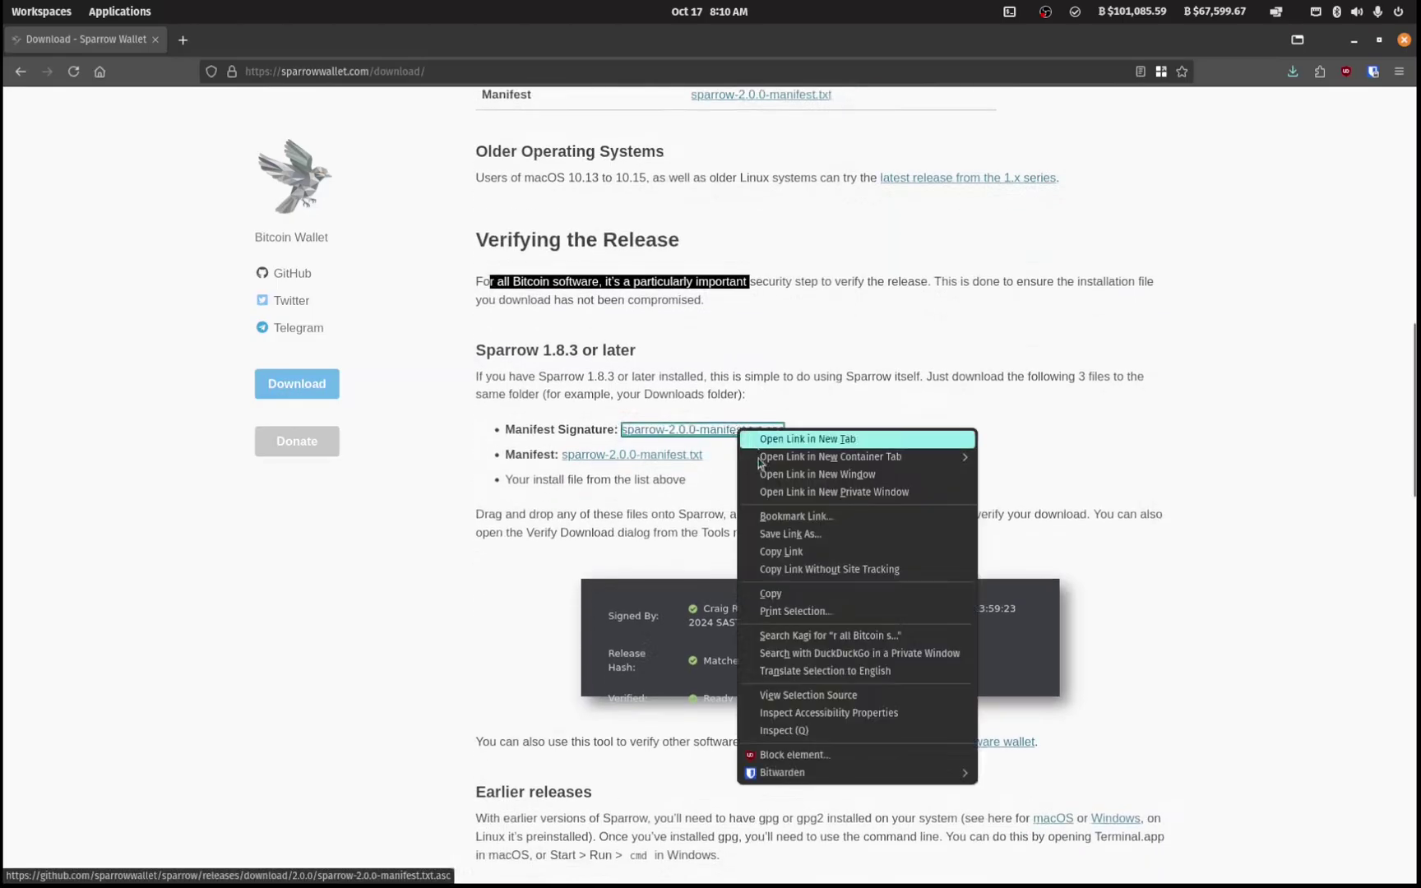
left_click(825, 535)
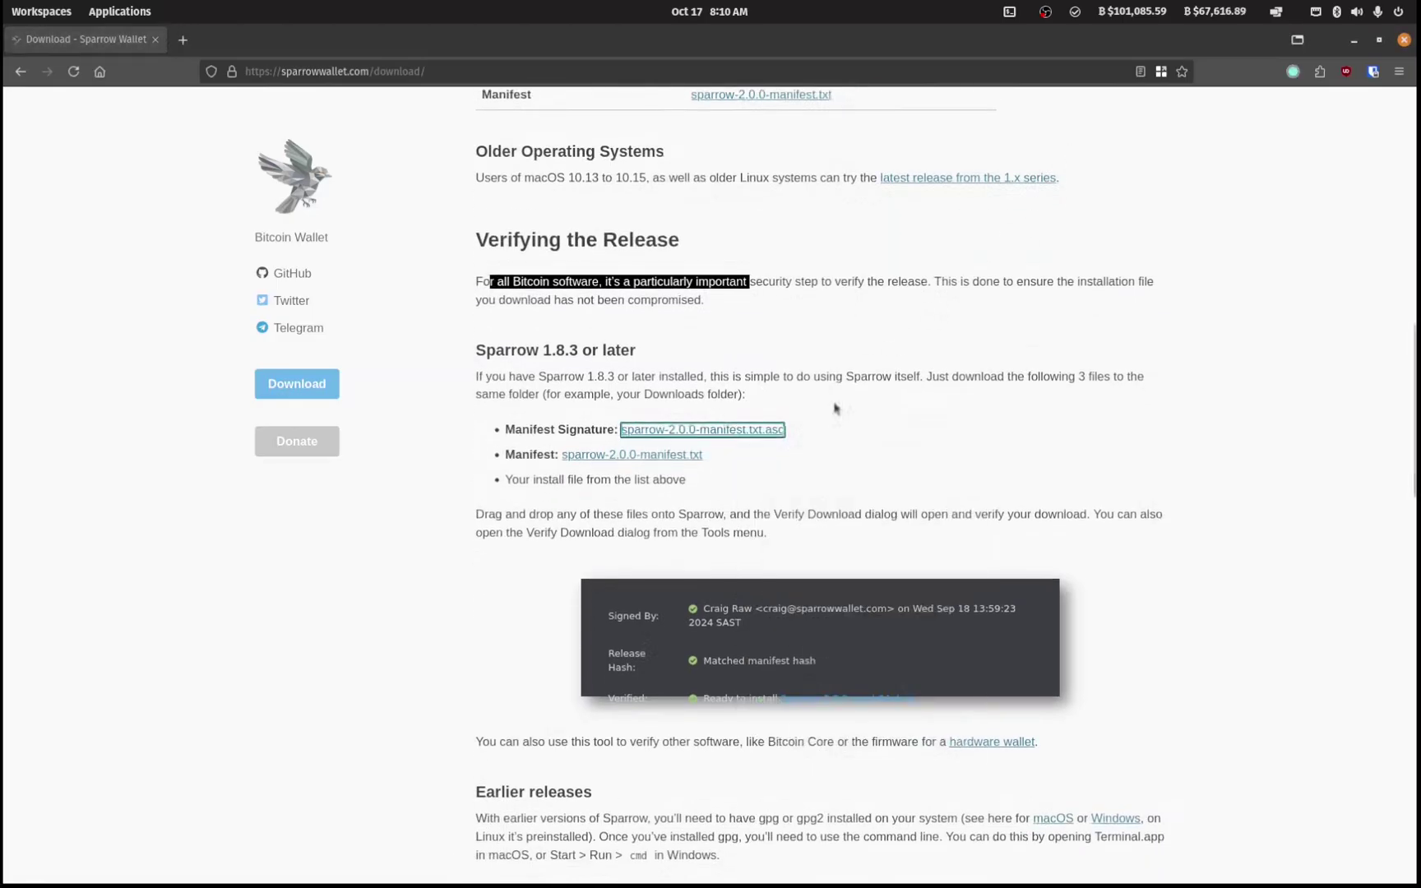
left_click(646, 457)
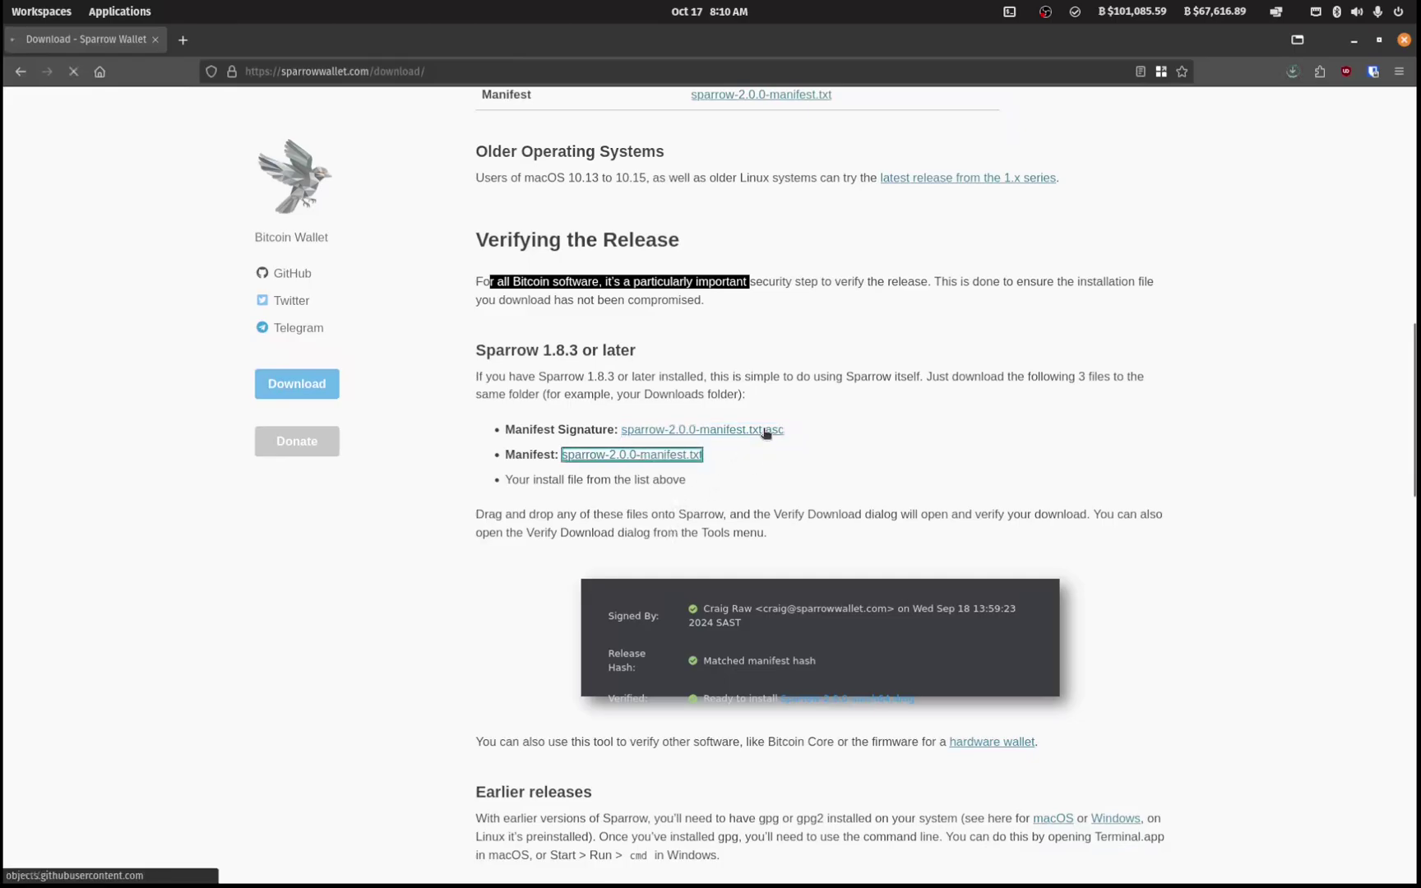
key("Return")
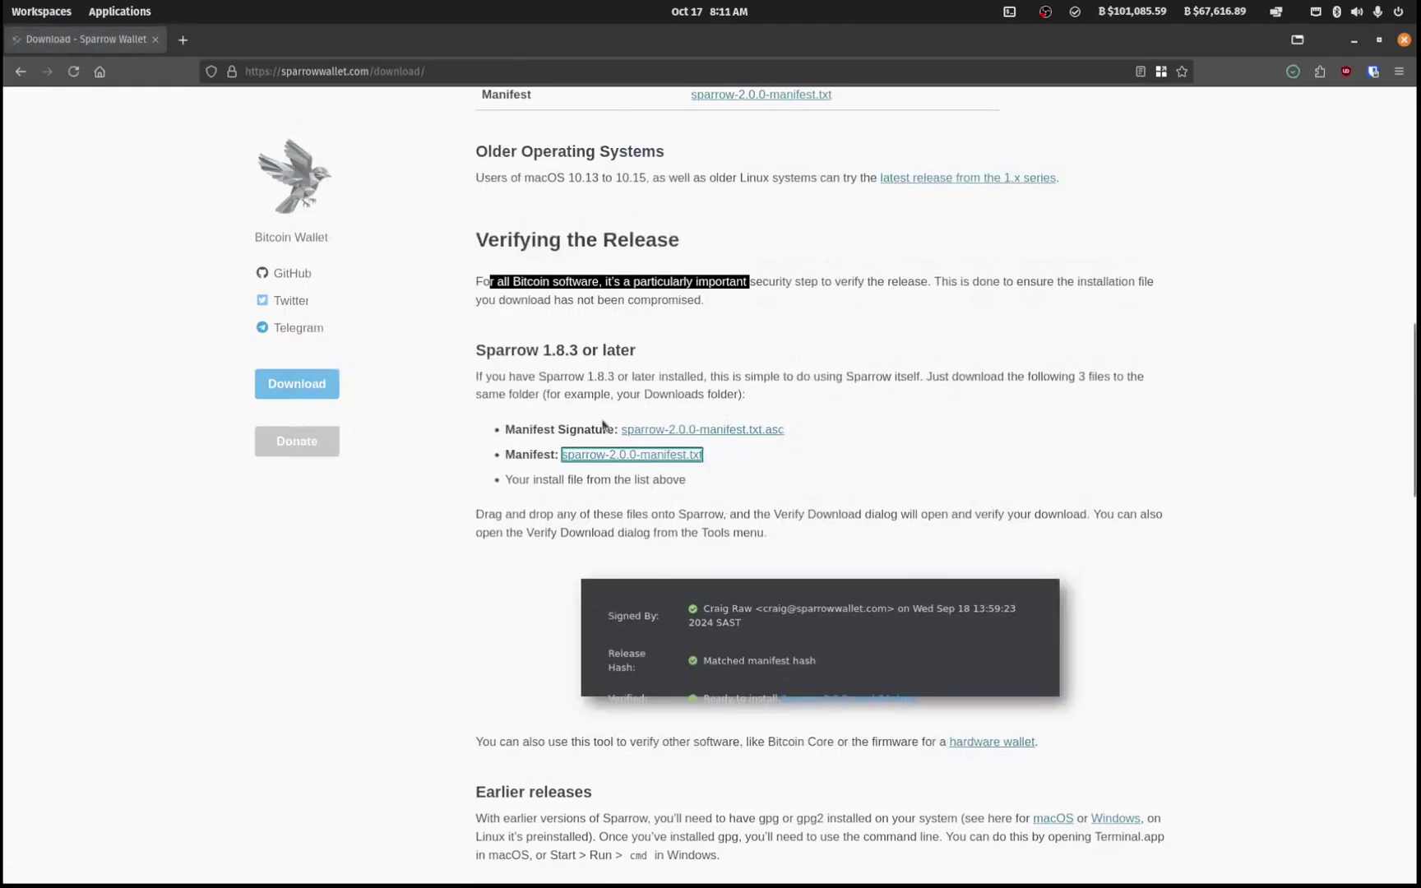
Open a terminal and change into the Downloads folder with cd Downloads.
scroll(603, 426, "down", 6)
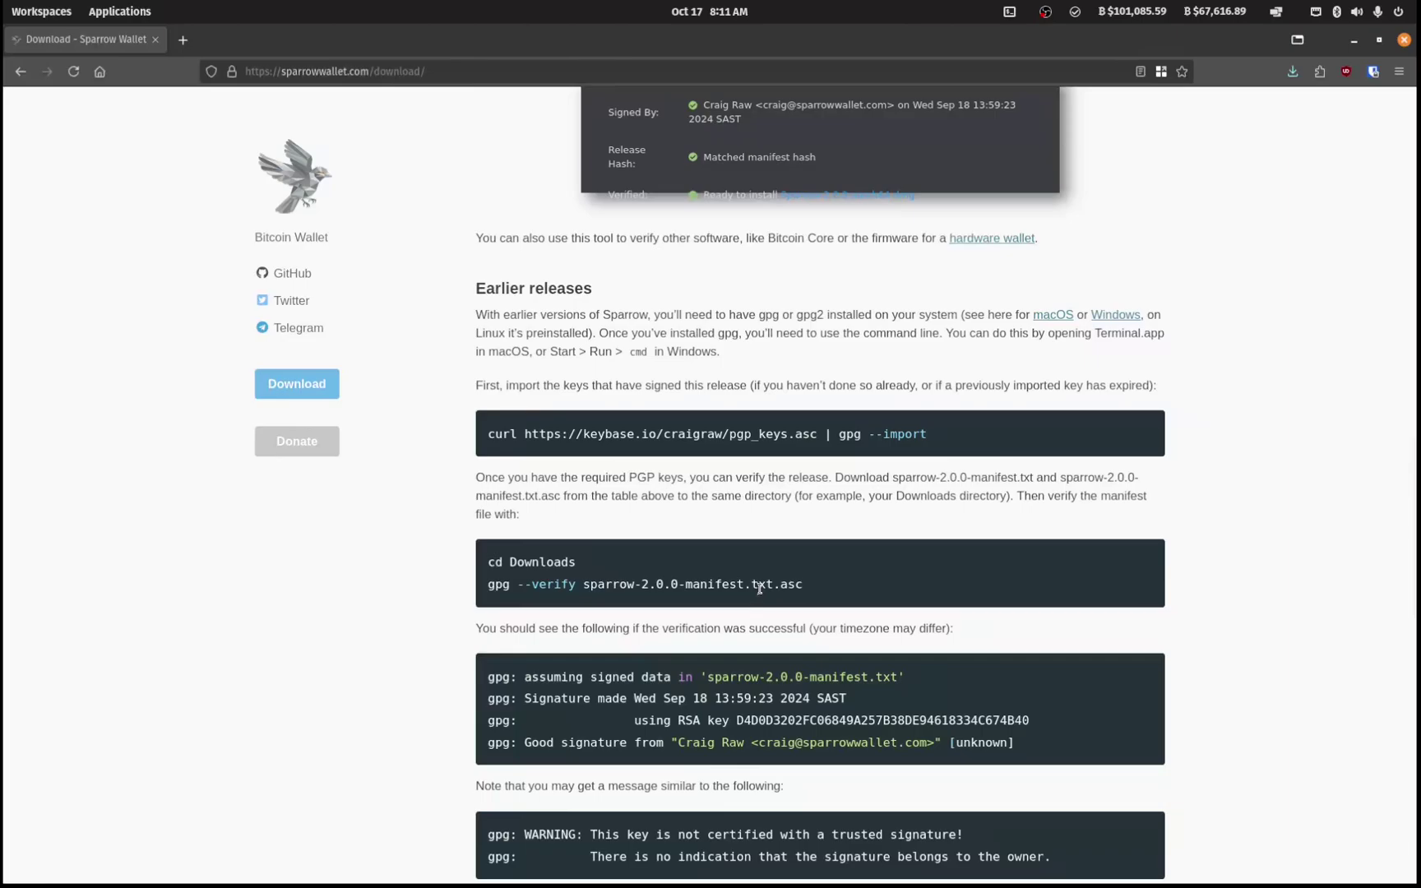
key("super+t")
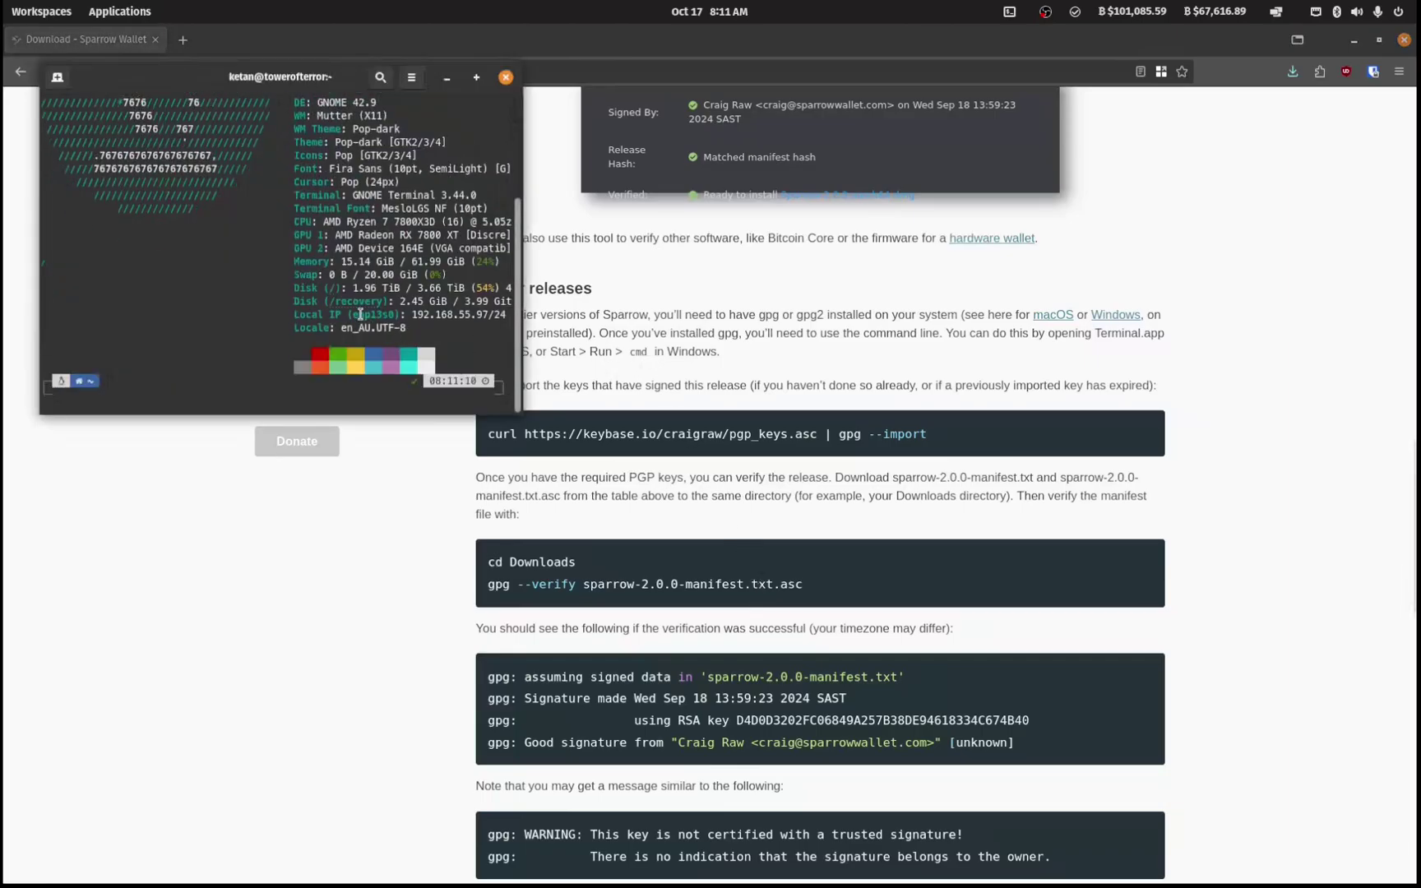
type("cd Downloads")
key("Return")
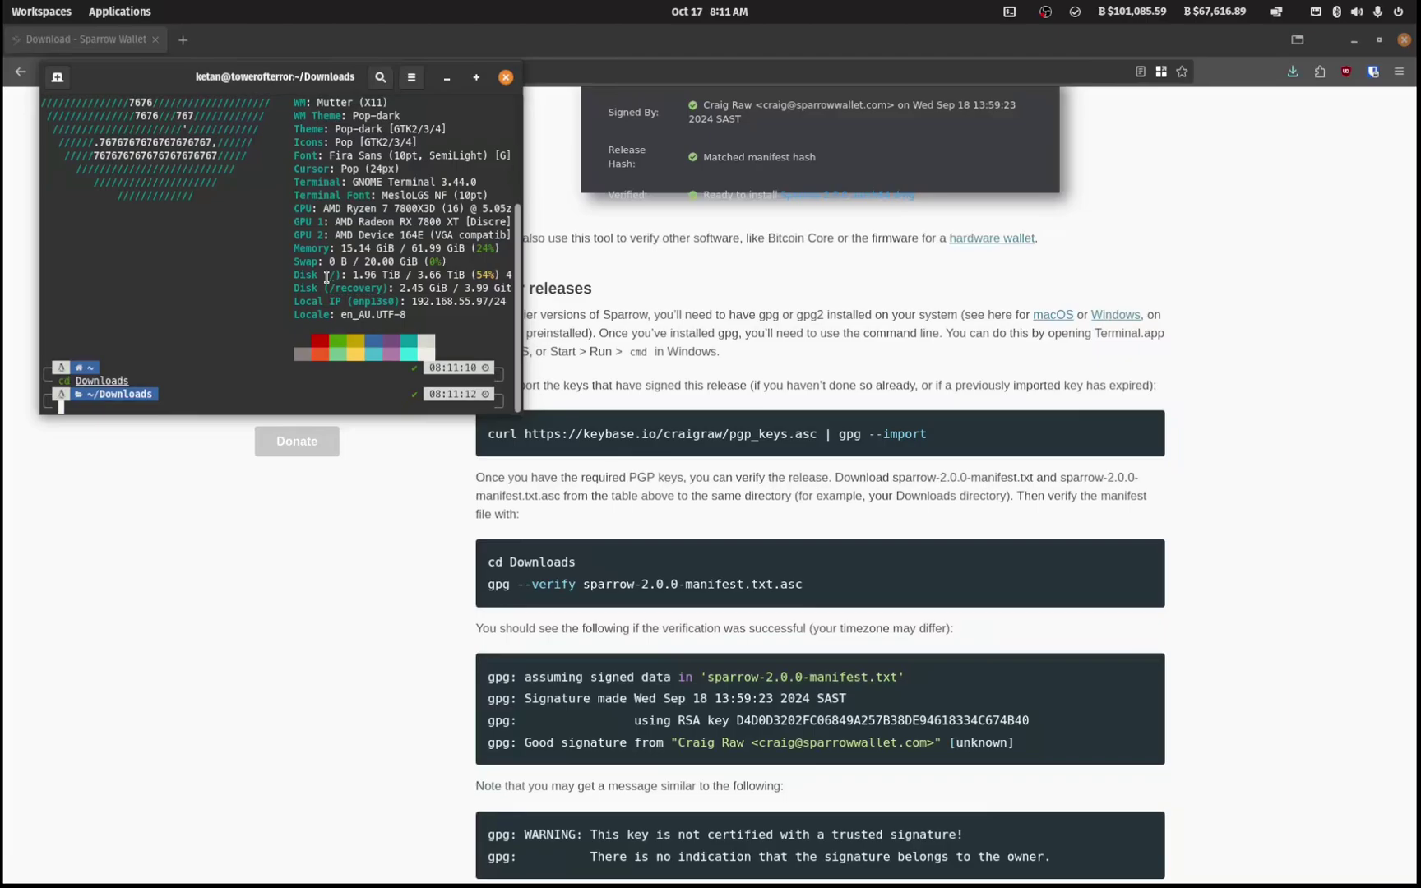
Run the page's gpg --verify command on the manifest, confirming a Good signature.
triple_click(646, 584)
right_click(659, 594)
left_click(679, 600)
key("alt+Tab")
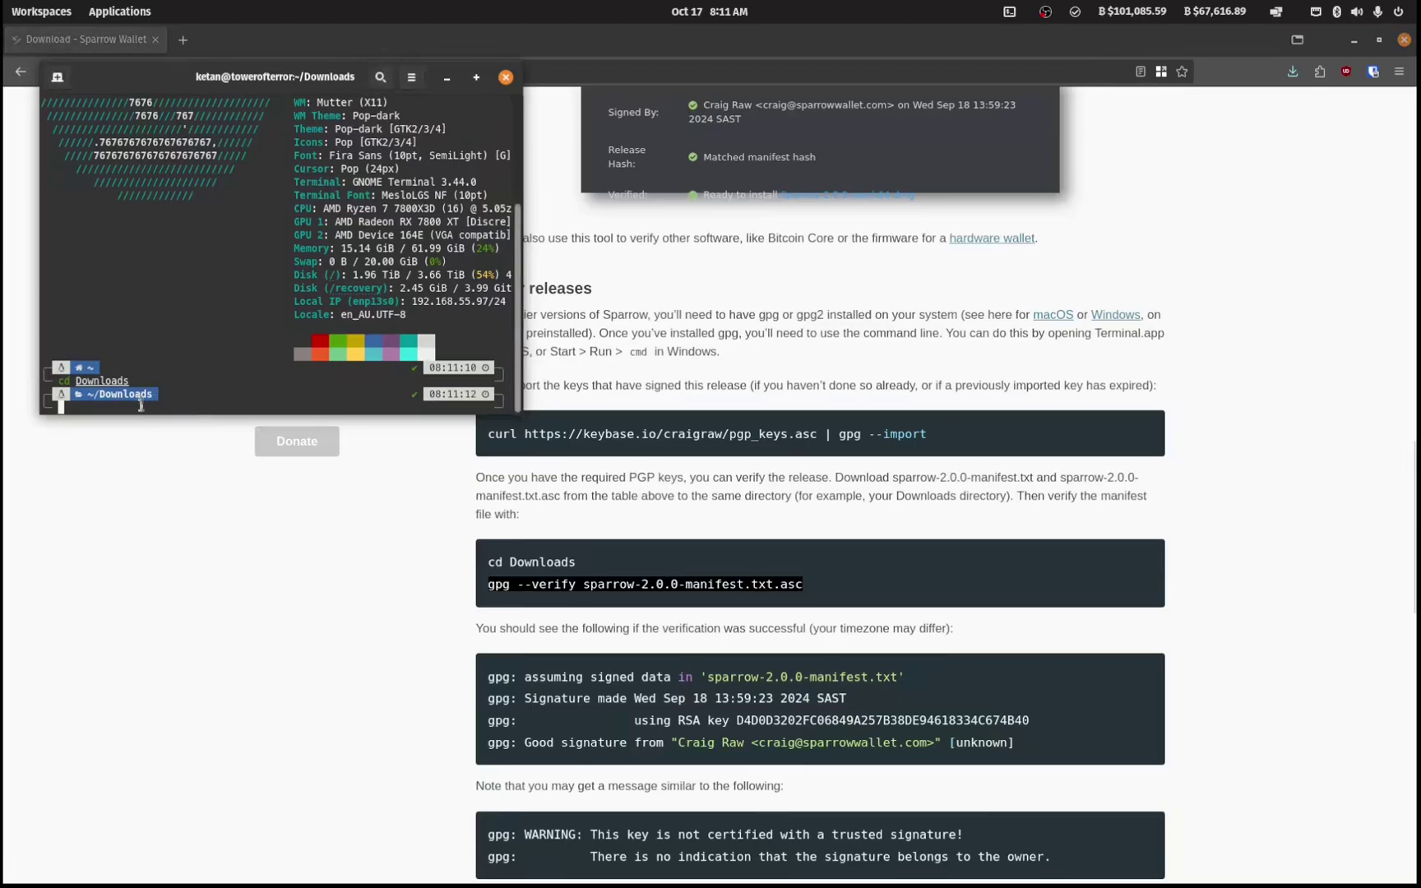
right_click(154, 403)
left_click(189, 453)
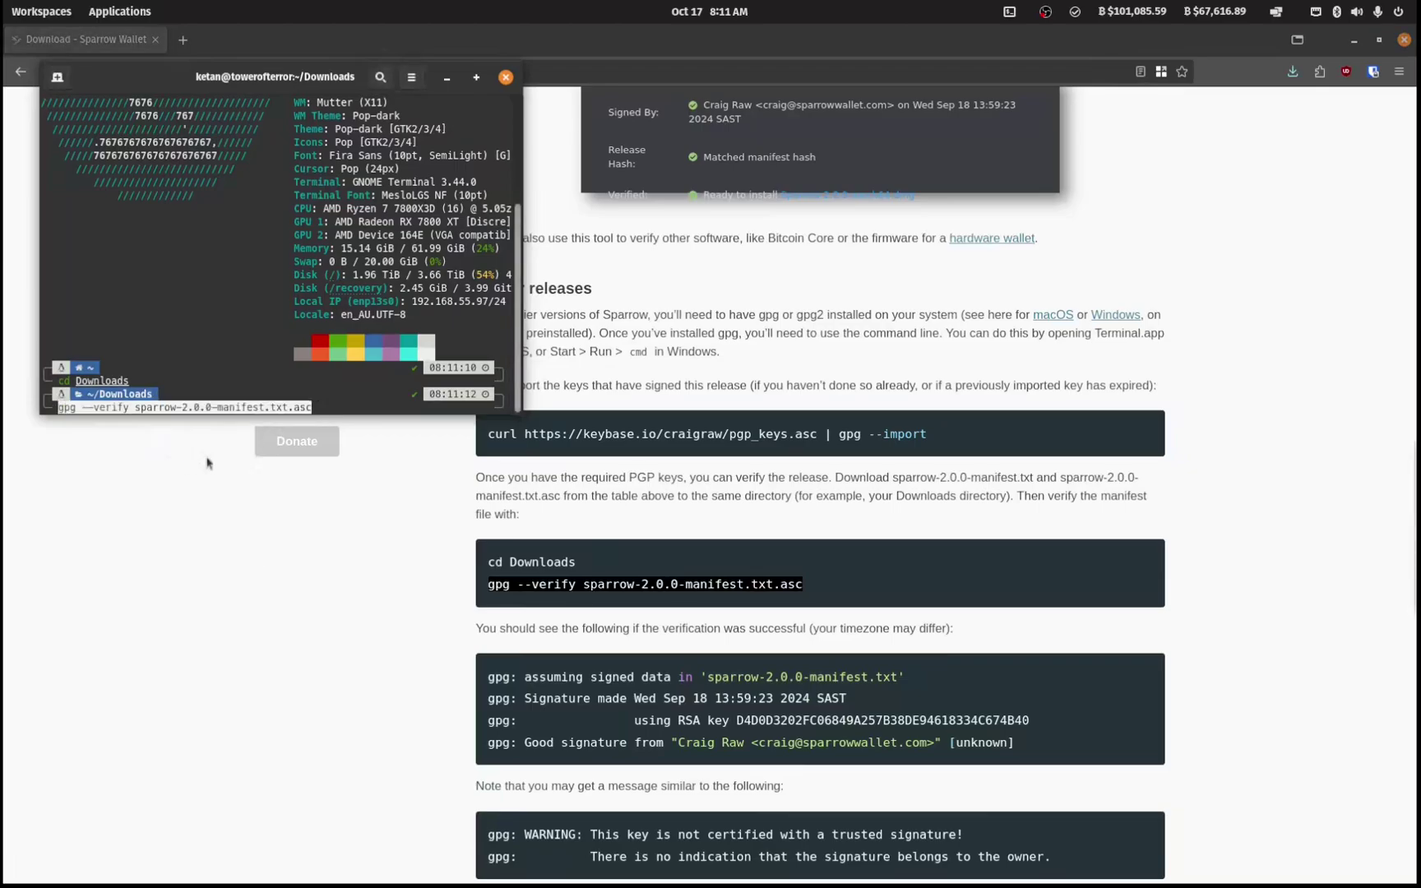
key("Return")
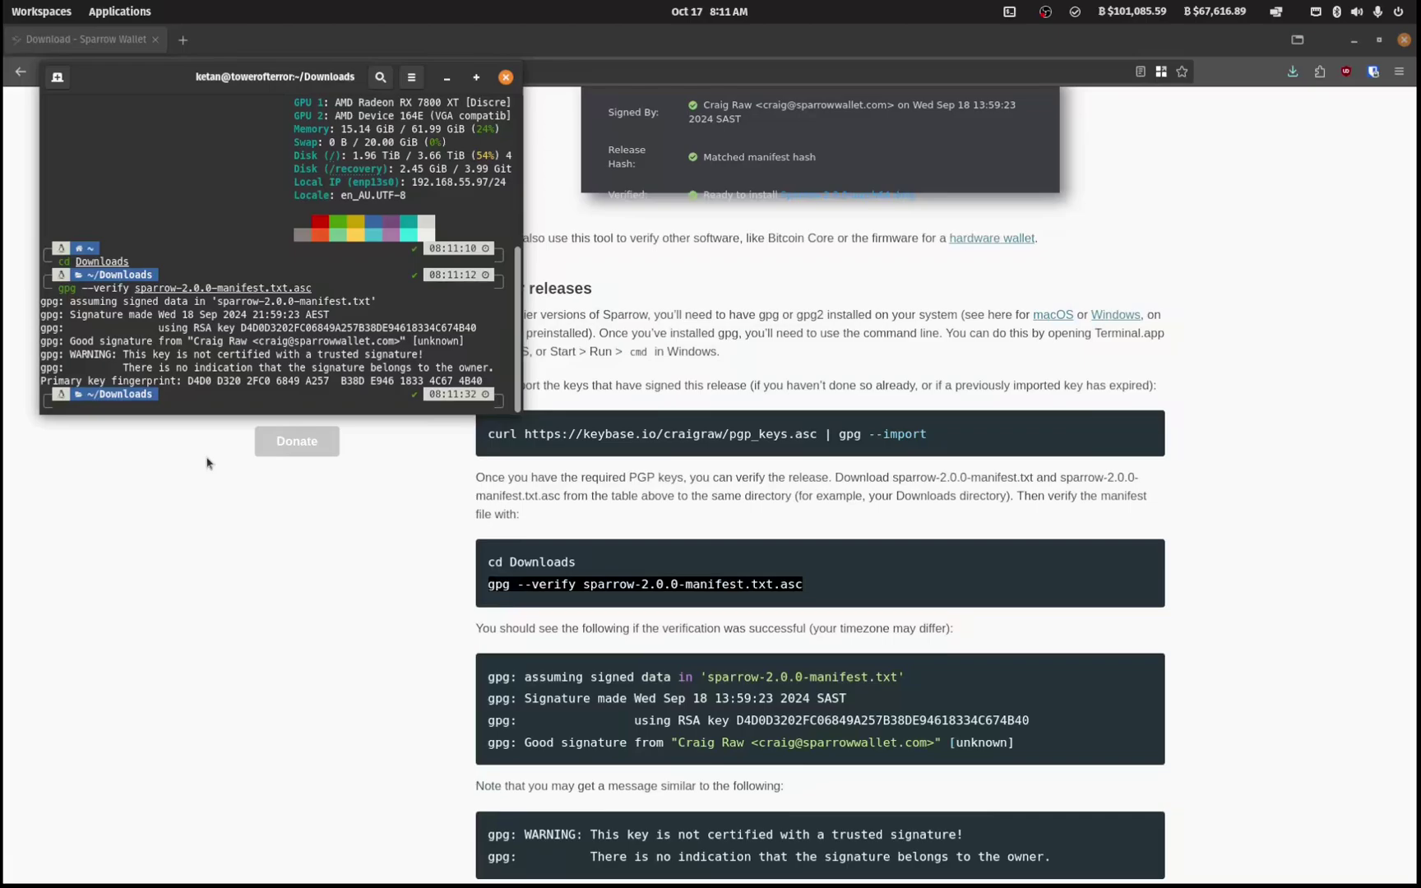
left_click_drag(74, 341, 229, 341)
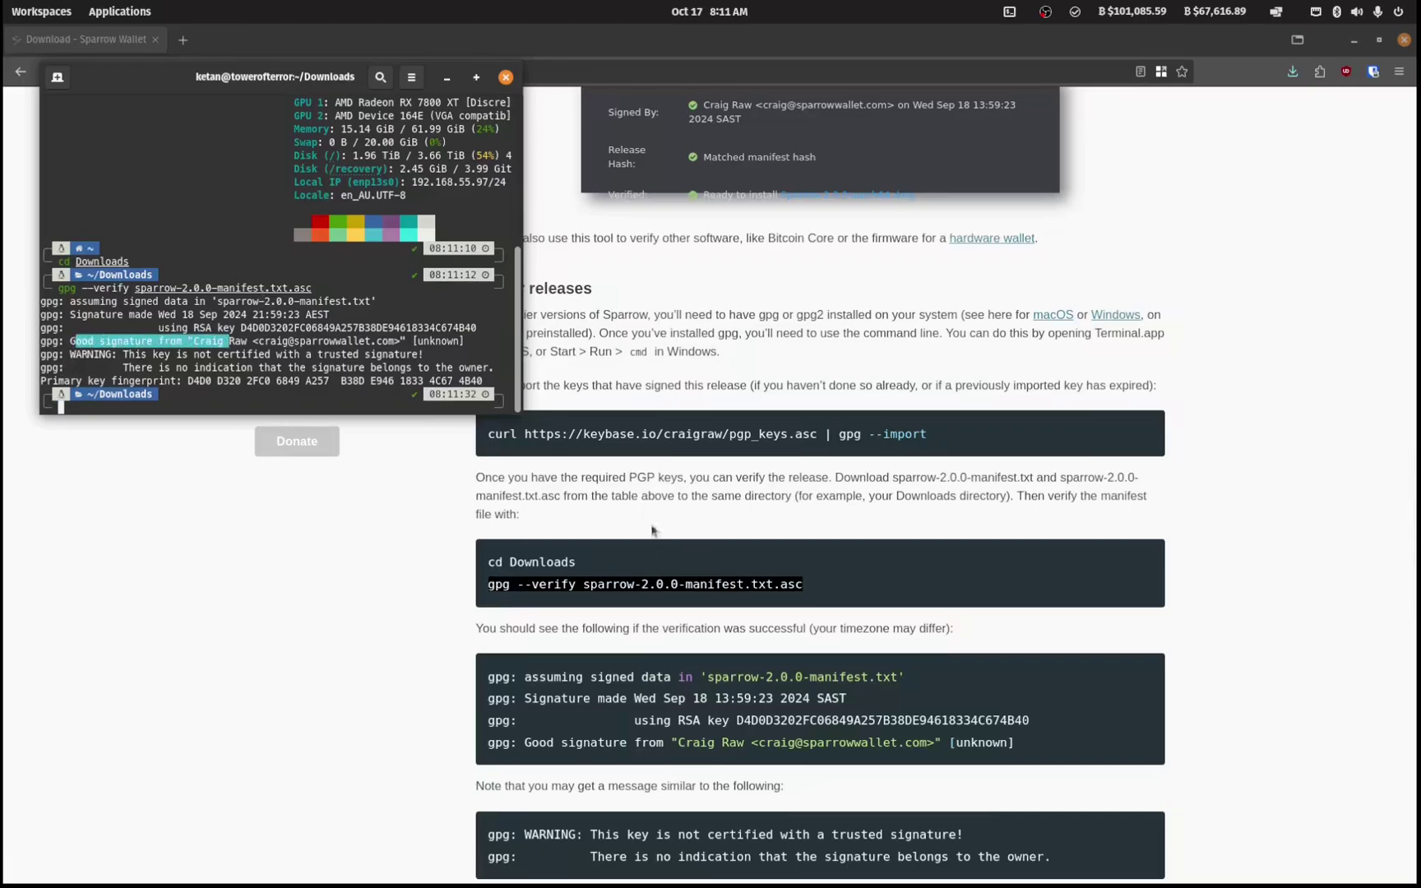
left_click(699, 545)
Run the page's sha256sum check on the downloaded installer, getting OK.
scroll(767, 492, "down", 7)
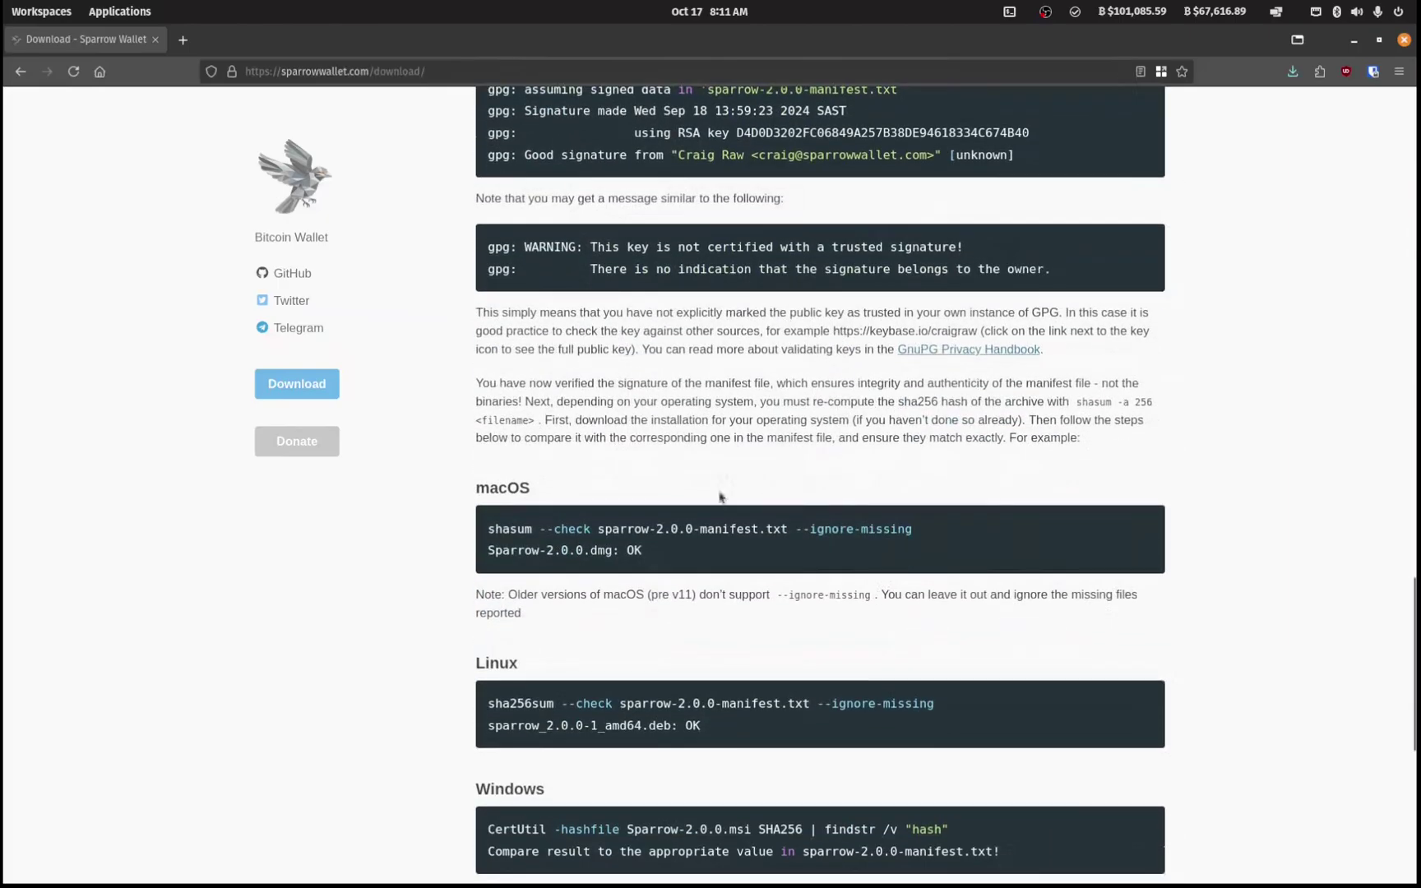
triple_click(528, 705)
right_click(566, 701)
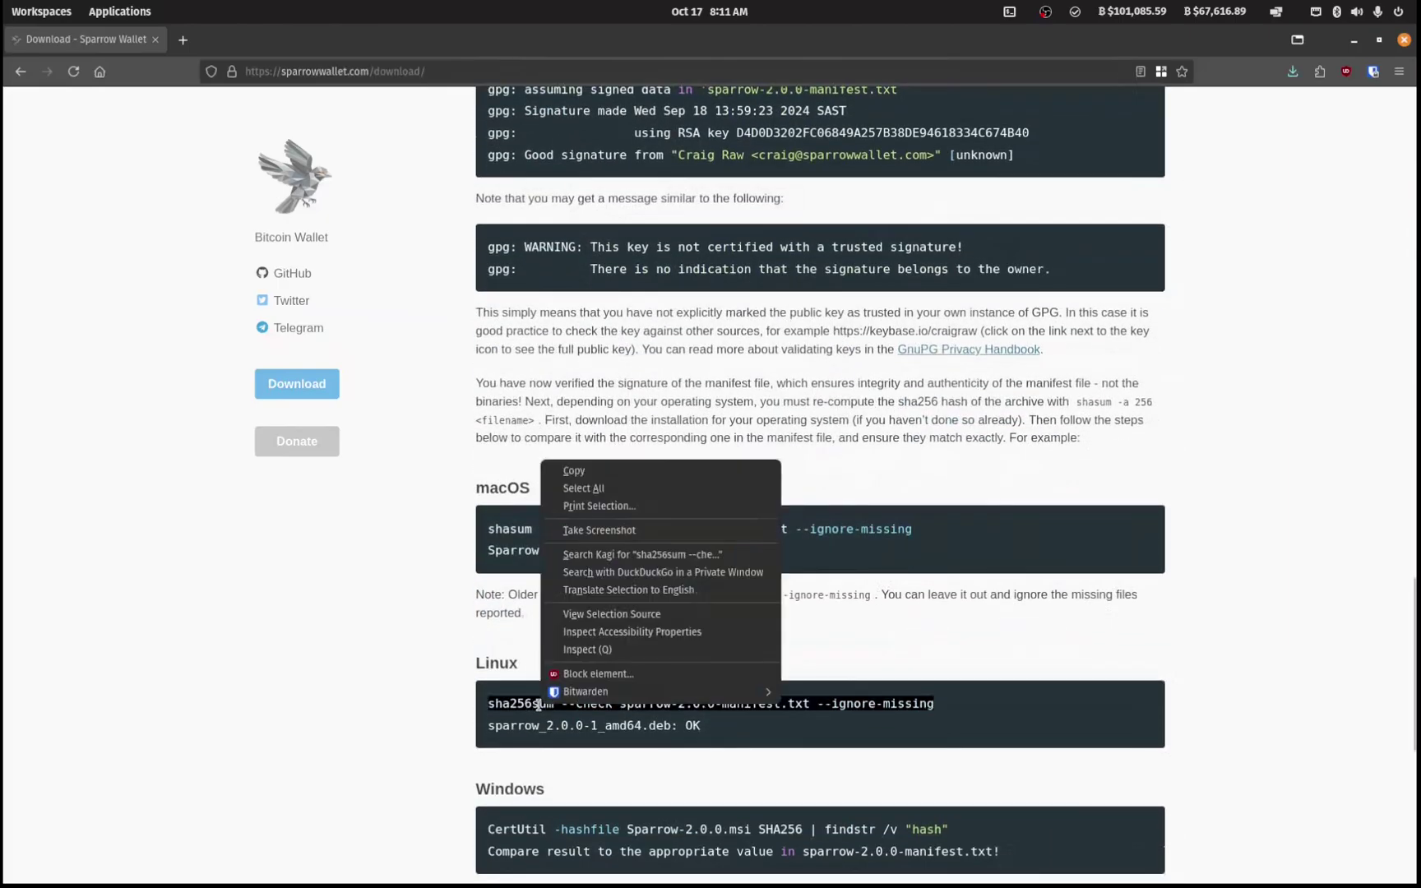
left_click(576, 473)
key("alt+Tab")
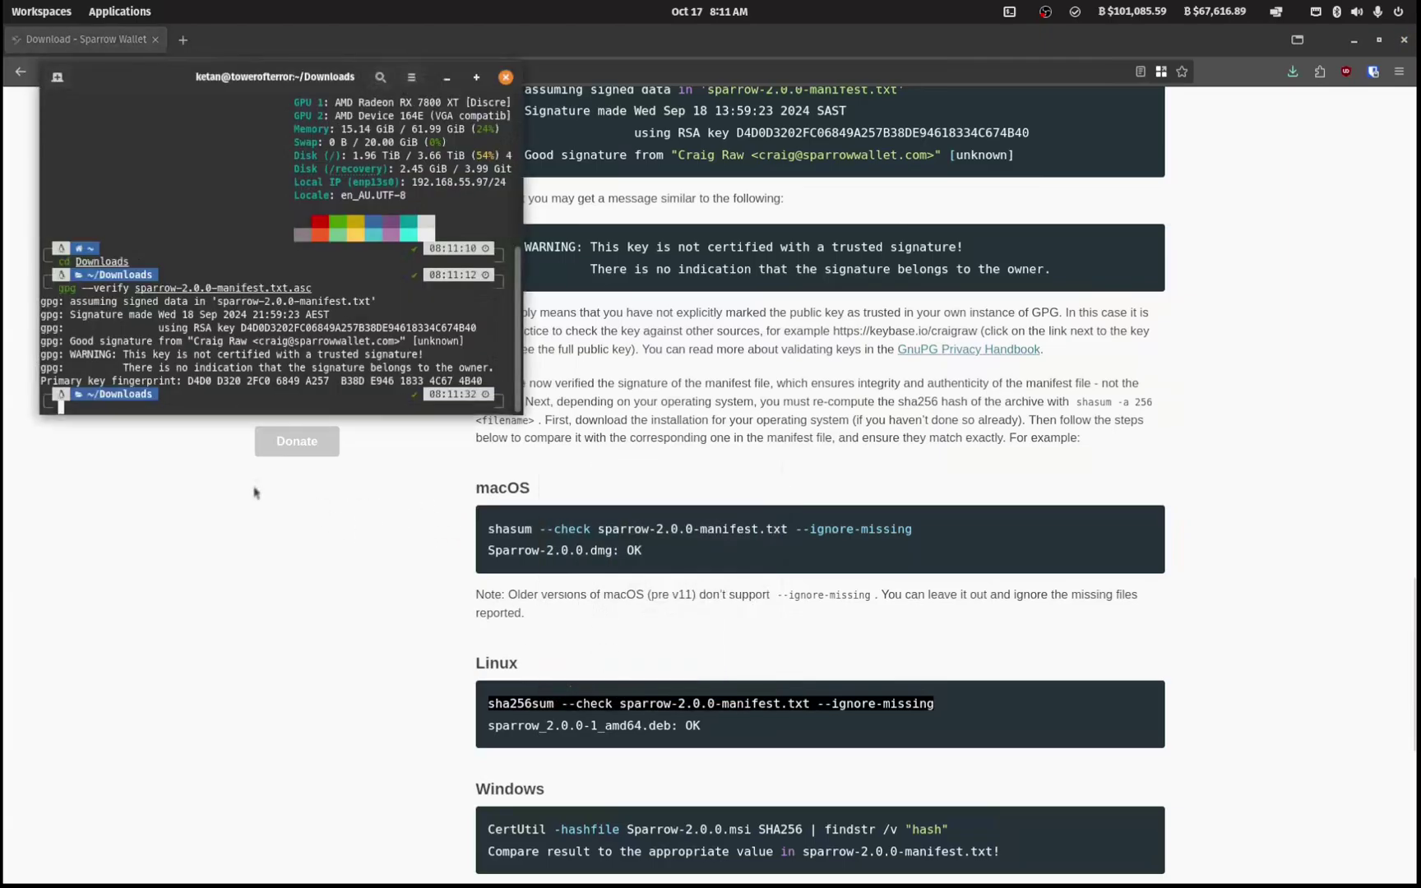
right_click(172, 410)
left_click(208, 462)
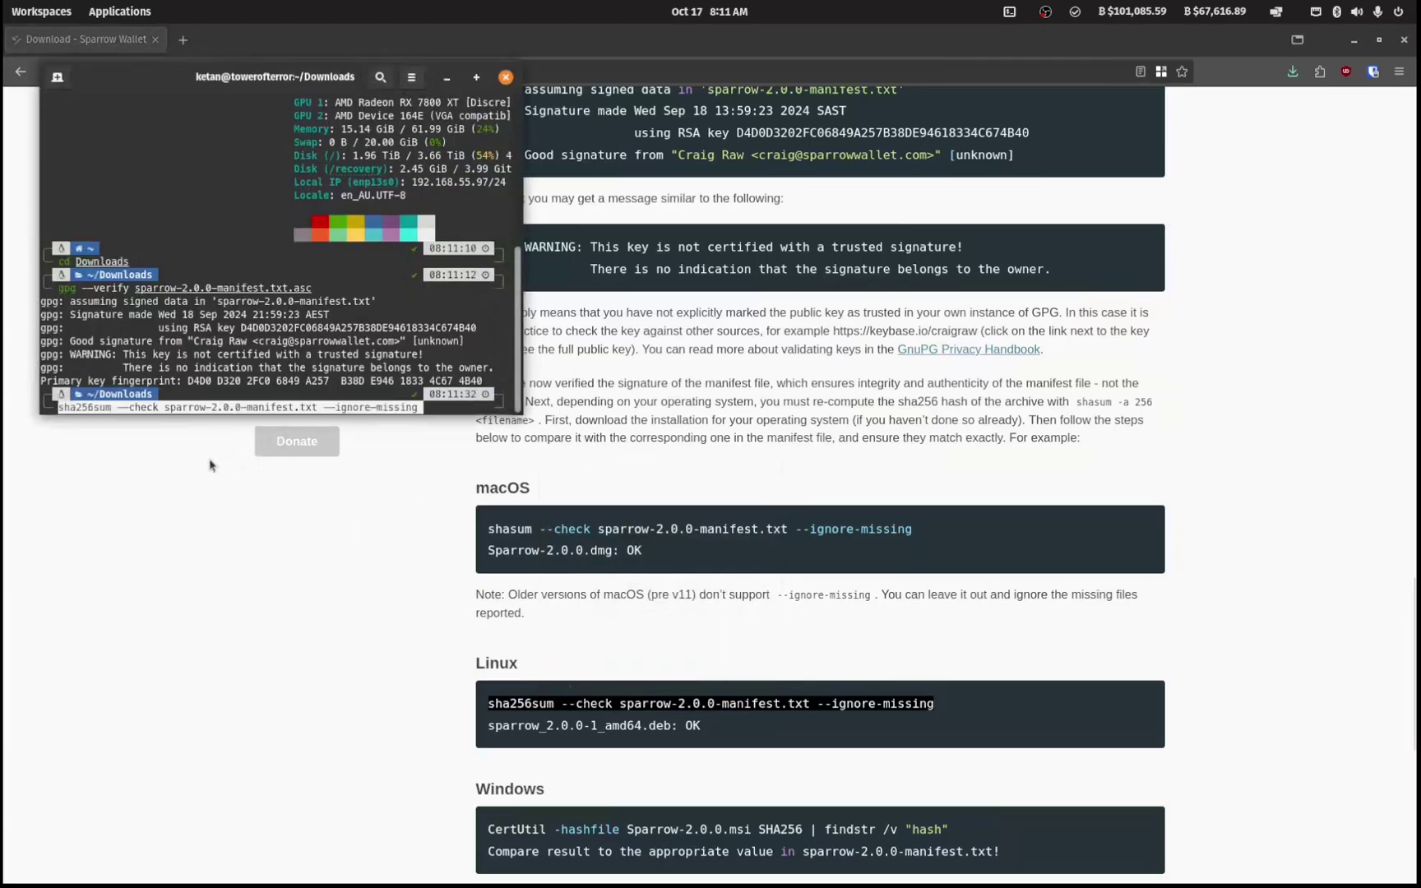
key("Return")
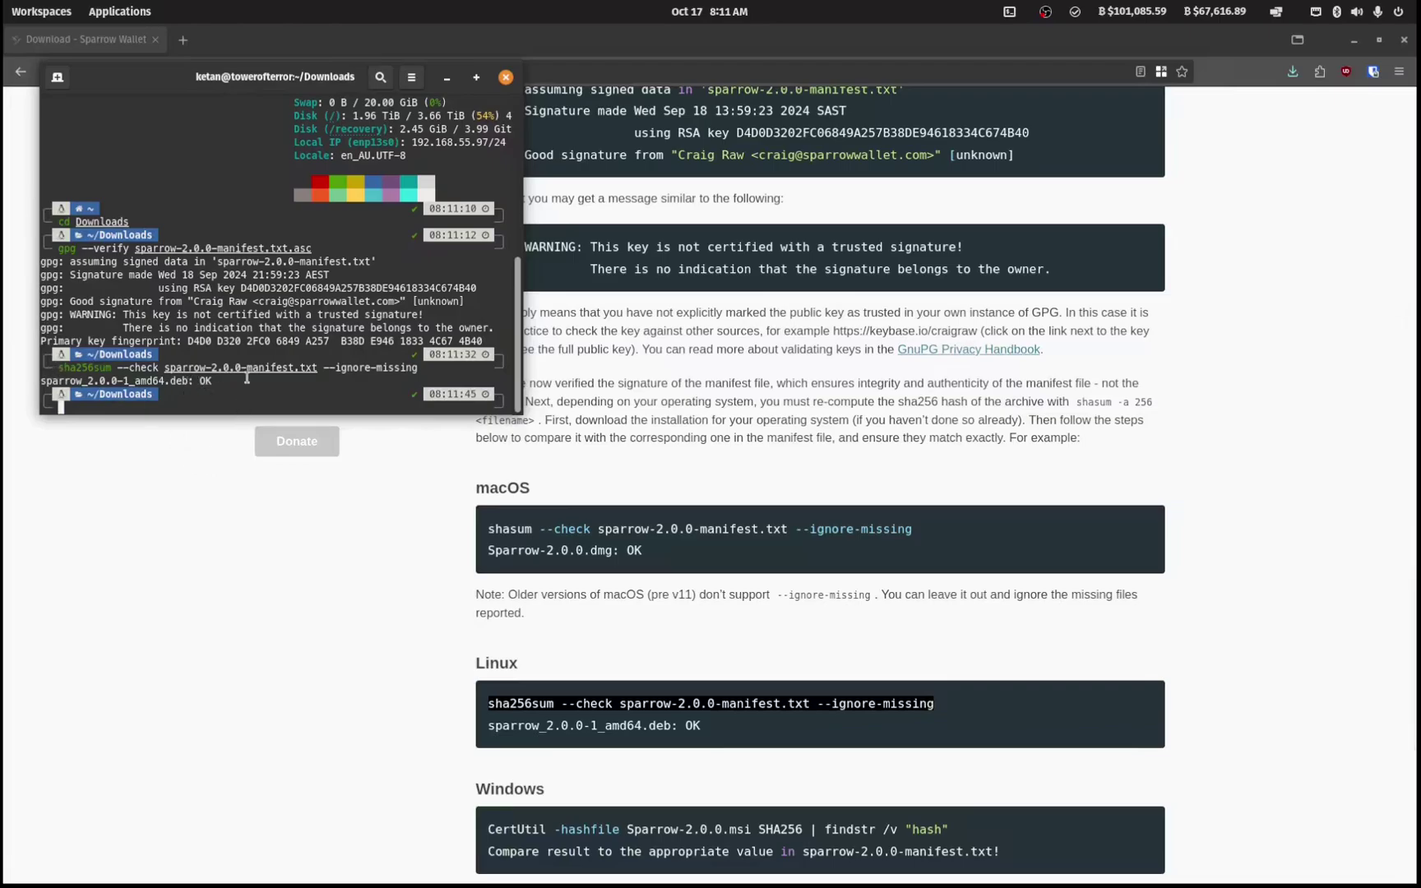
Install sparrow_2.0.0-1_amd64.deb with sudo dpkg -i, entering the administrator password.
type("sudo dpkg")
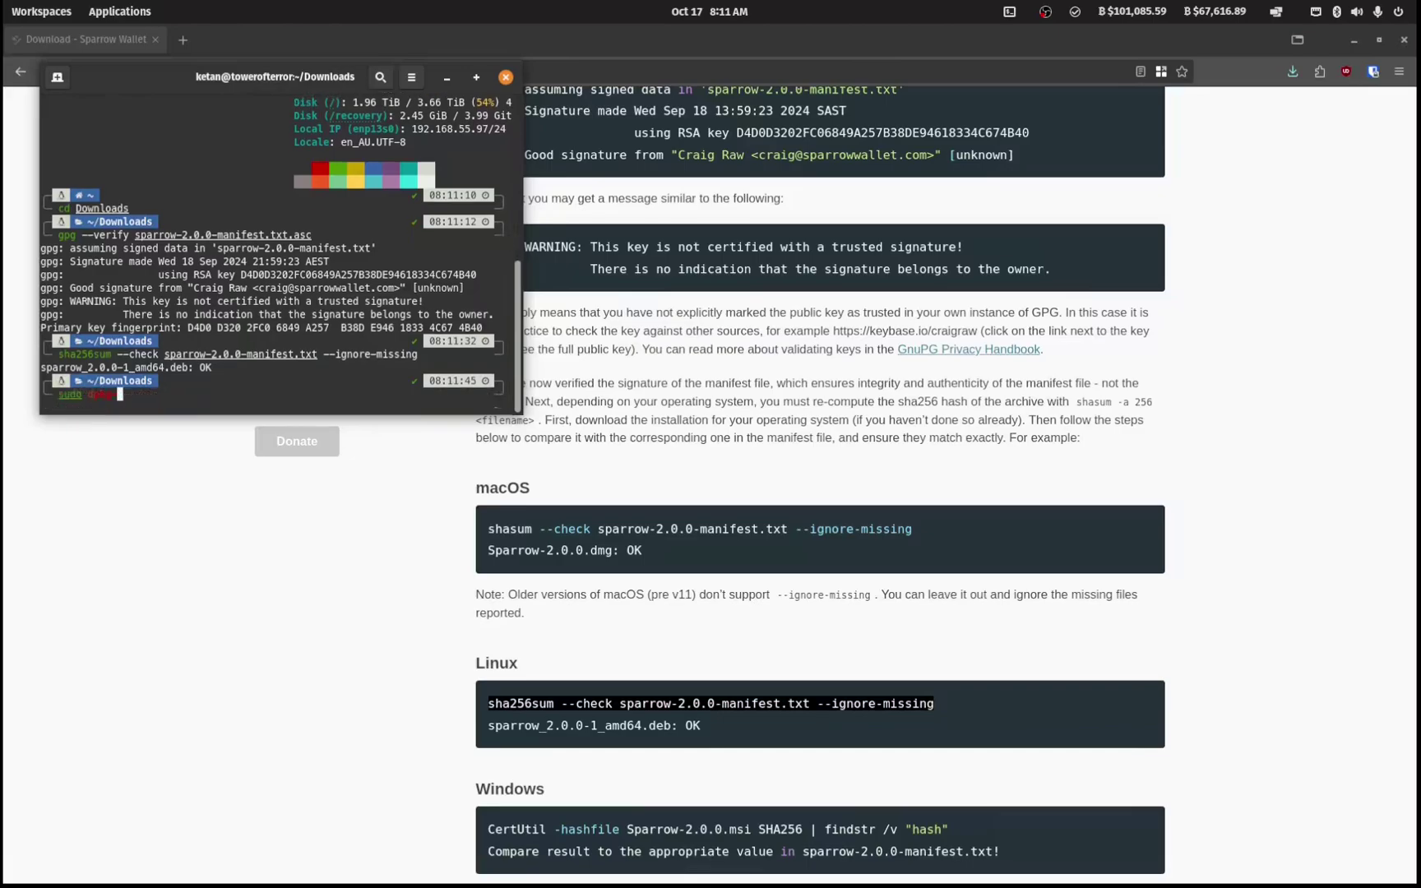
type(" -i ")
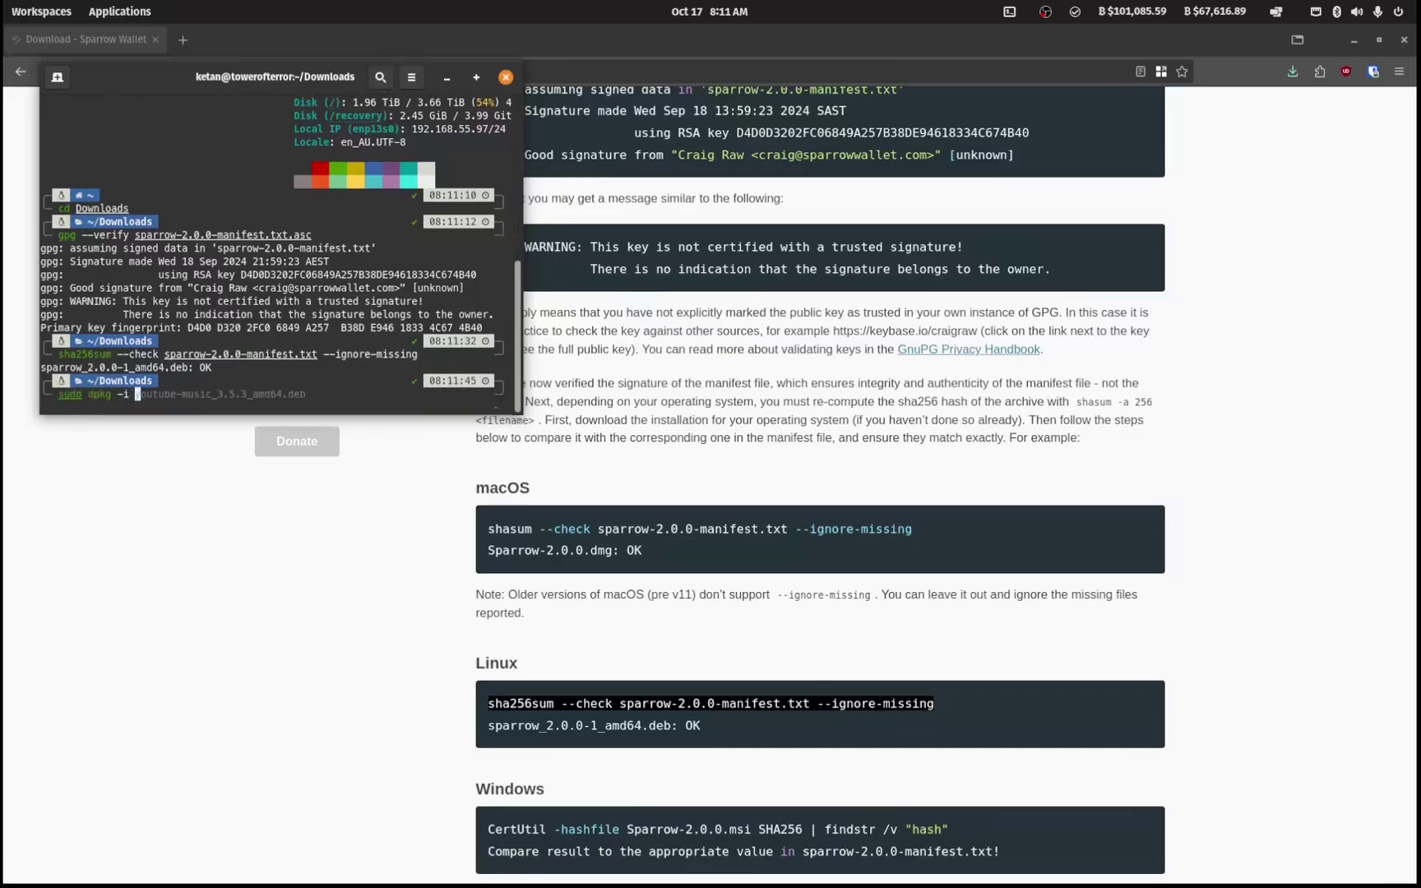
type("sparrow_")
key("Tab")
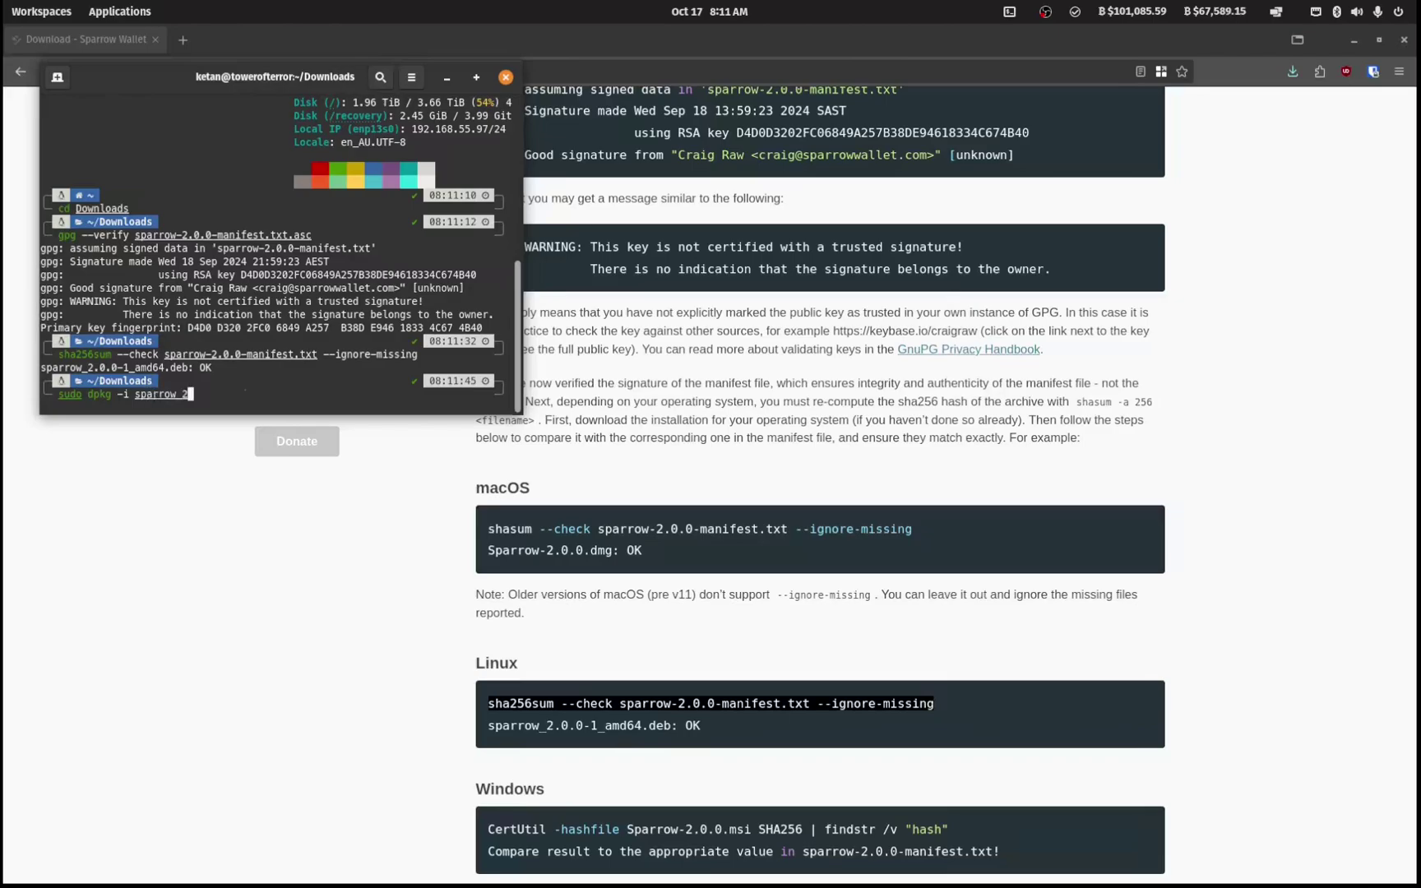
key("Return")
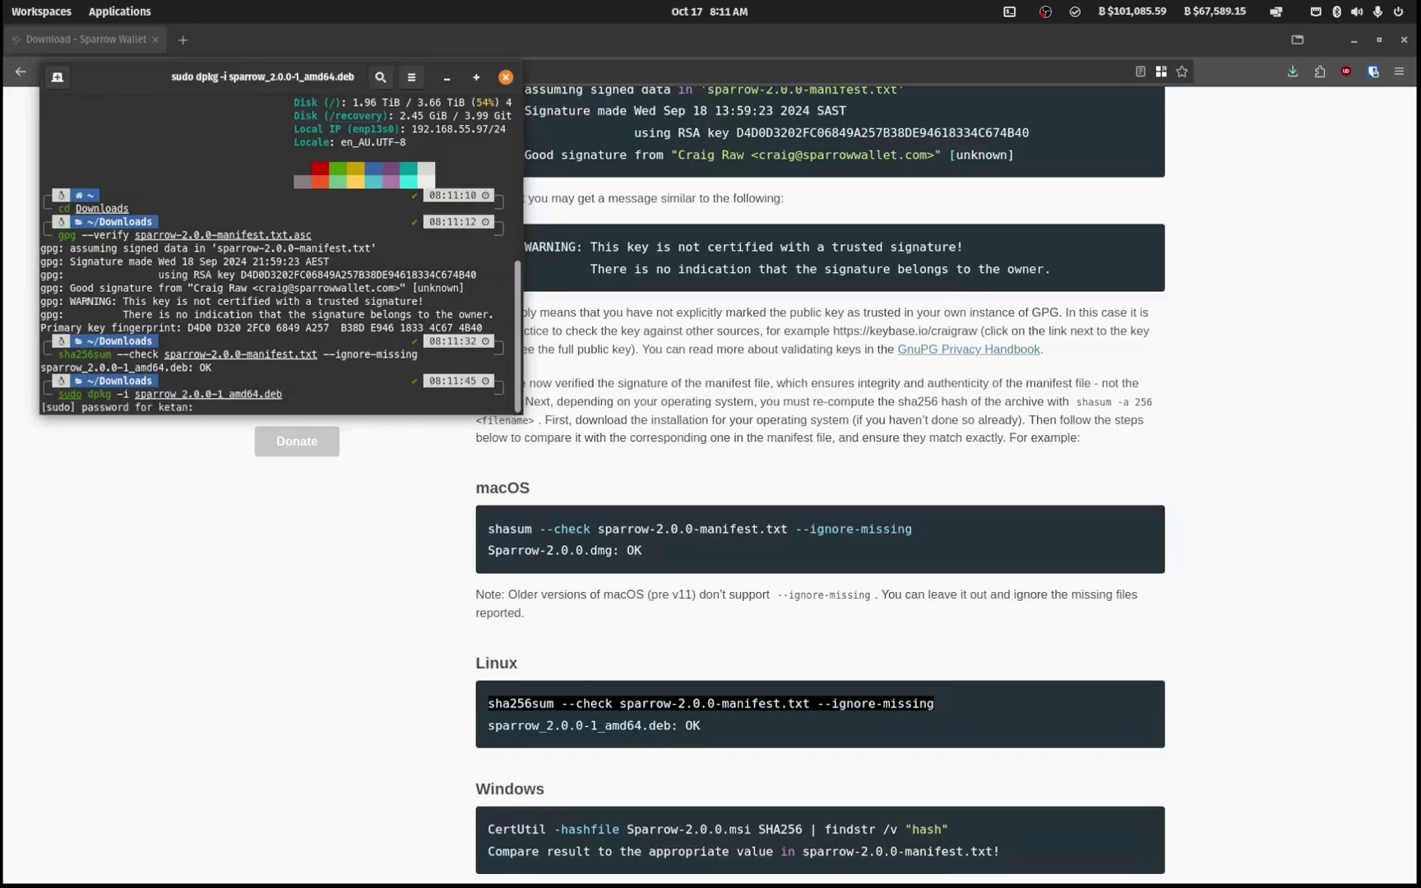
key("Return")
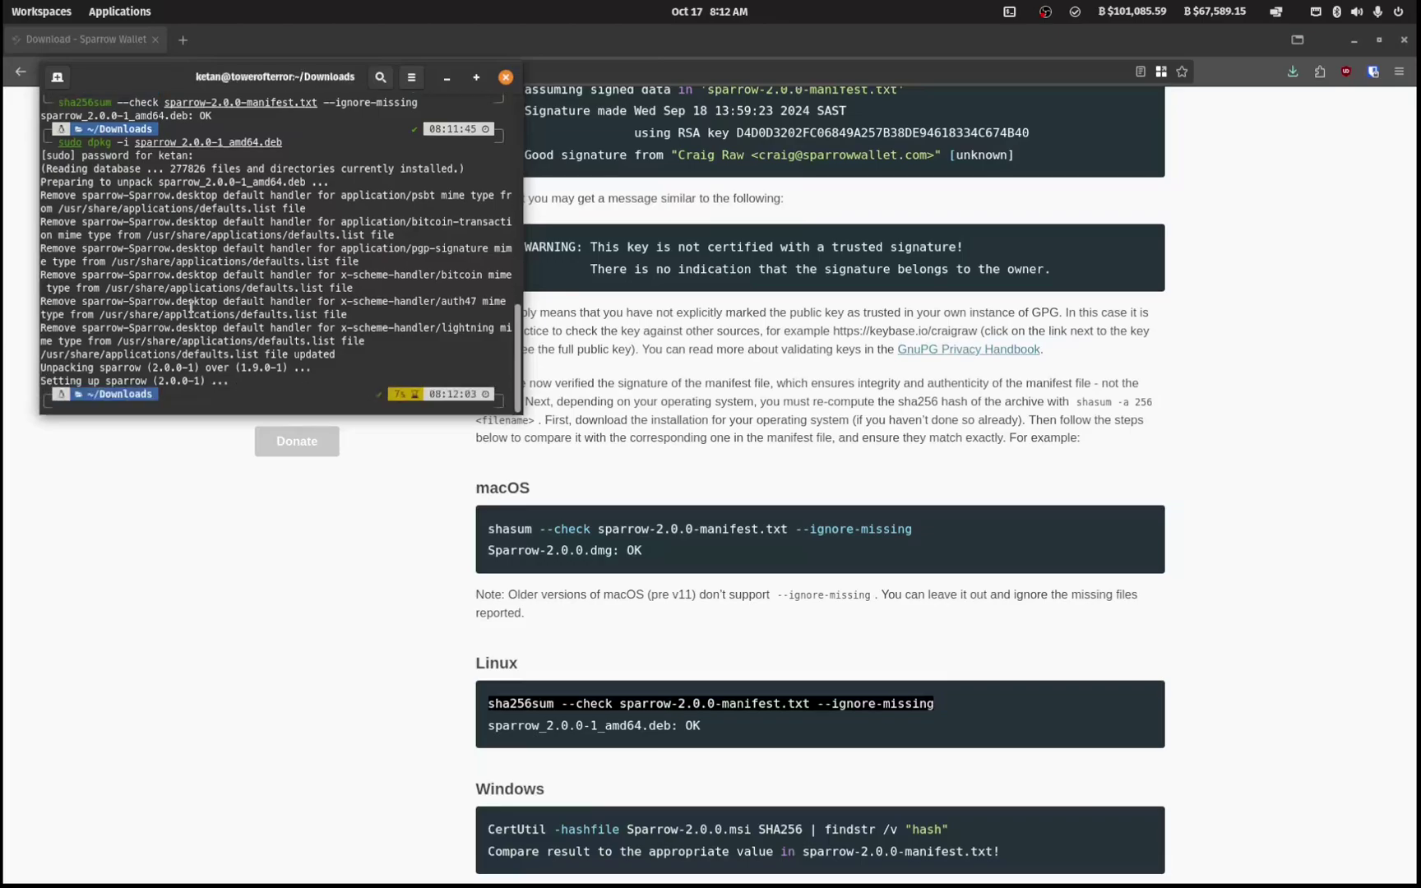
Launch Sparrow Wallet from the application launcher.
key("super")
type("sparrow")
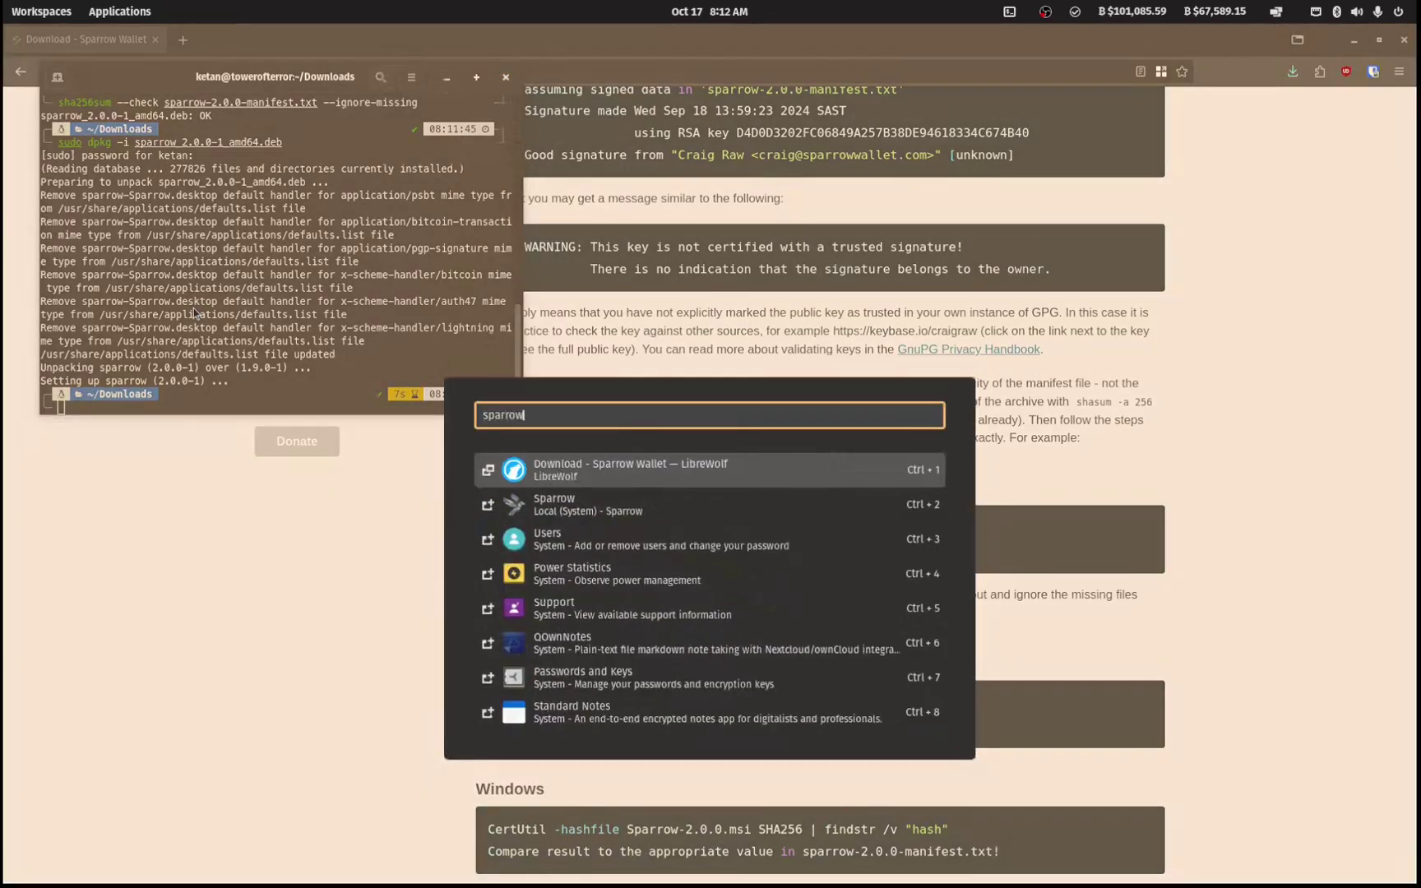
key("Down")
key("Return")
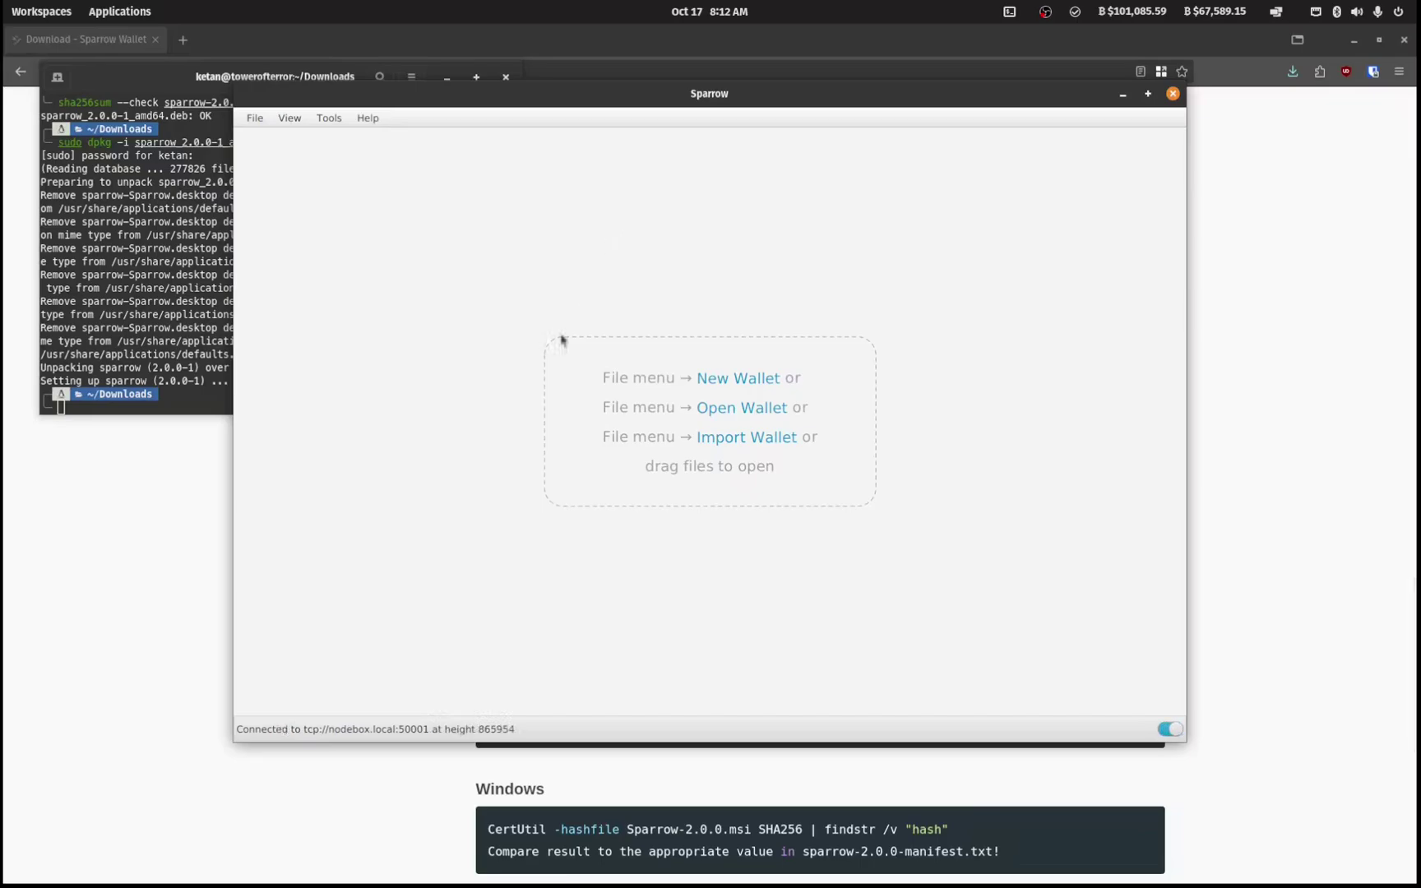
Edit the server preferences to Private Electrum at nodebox.local, port 50001.
left_click(255, 118)
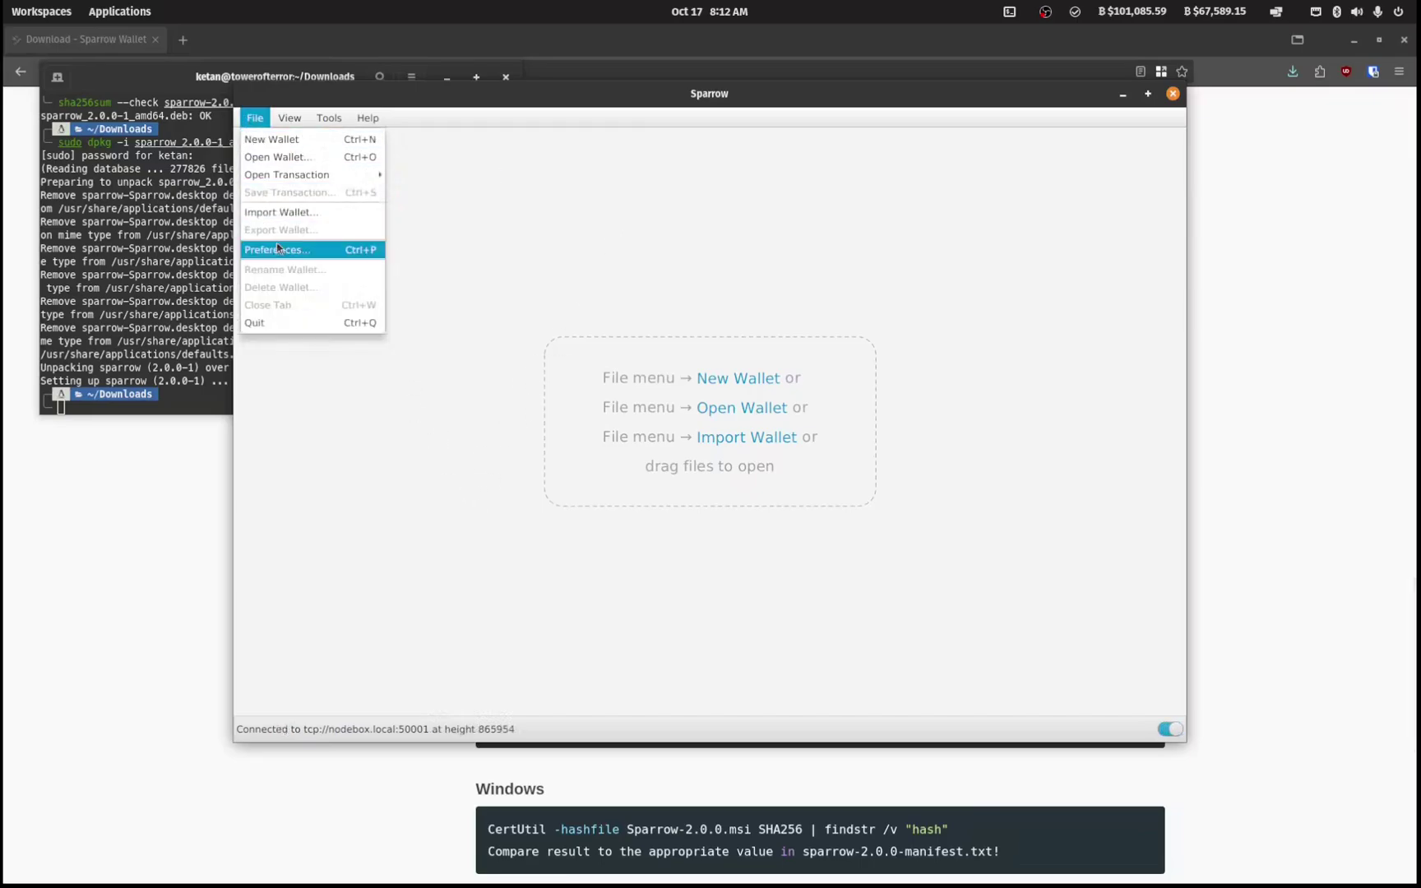
left_click(280, 251)
left_click(493, 524)
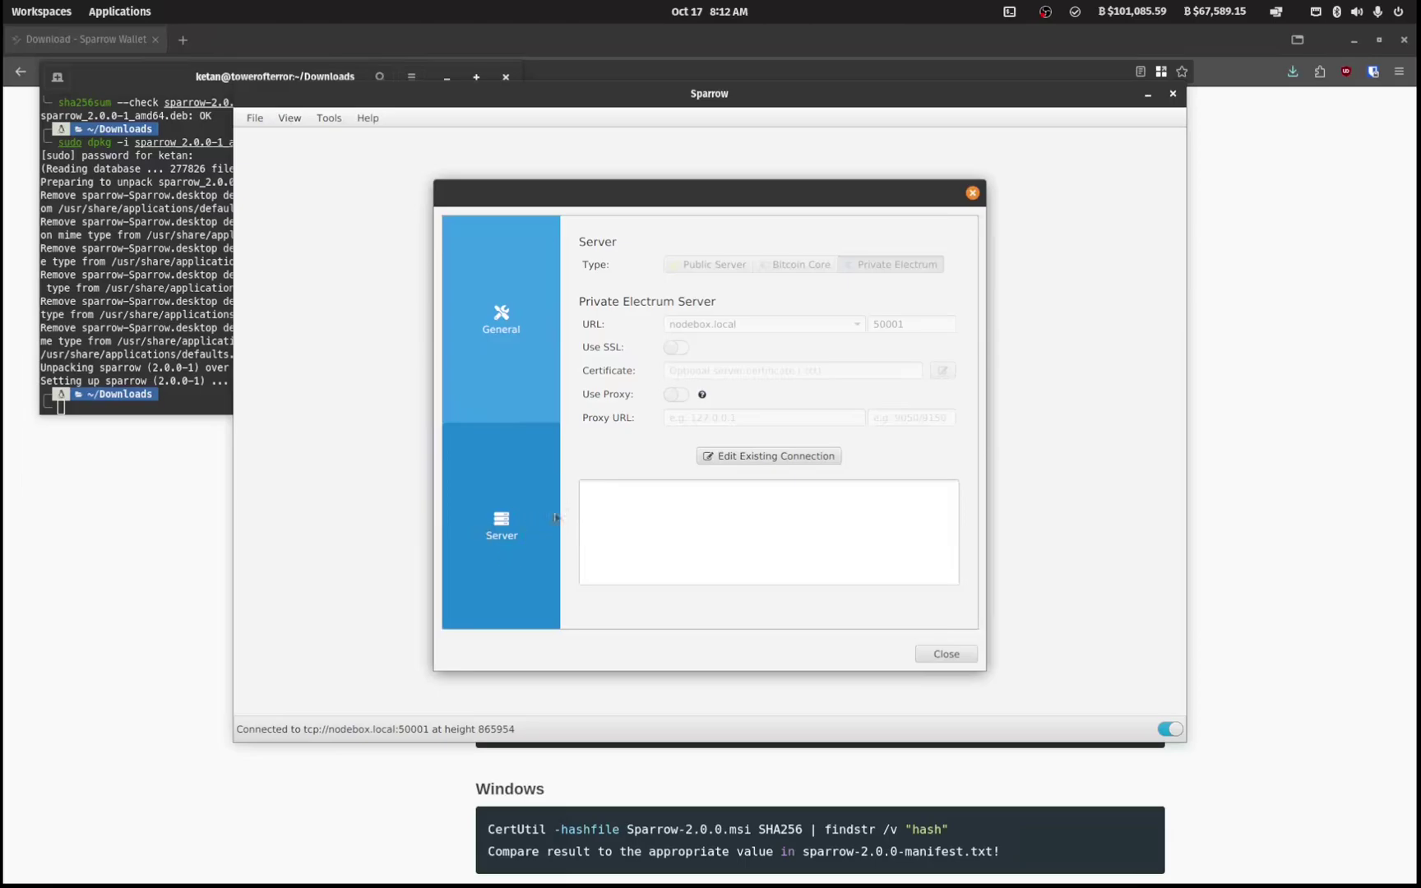
left_click(784, 460)
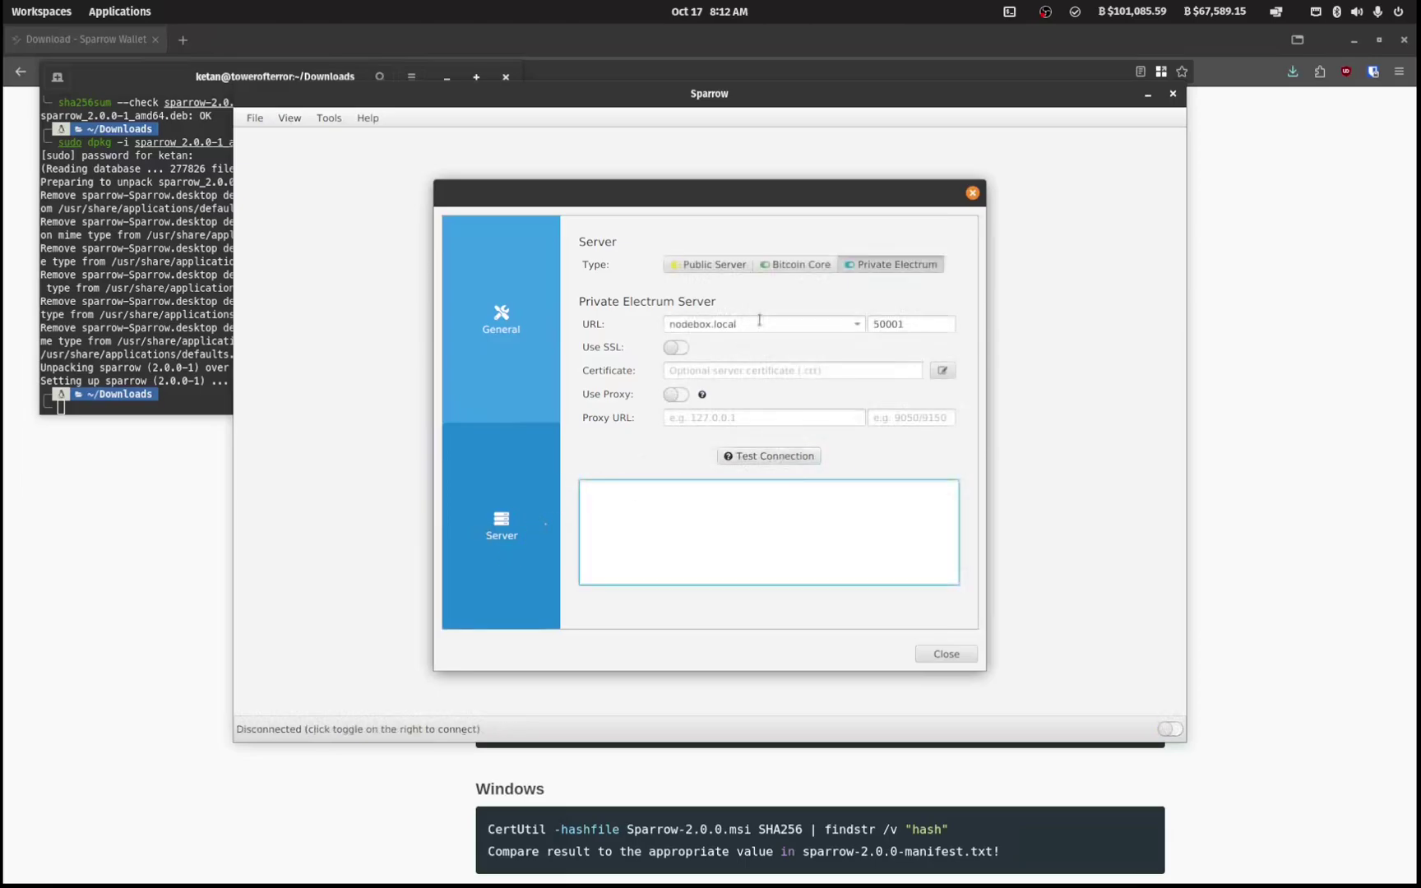
left_click(709, 264)
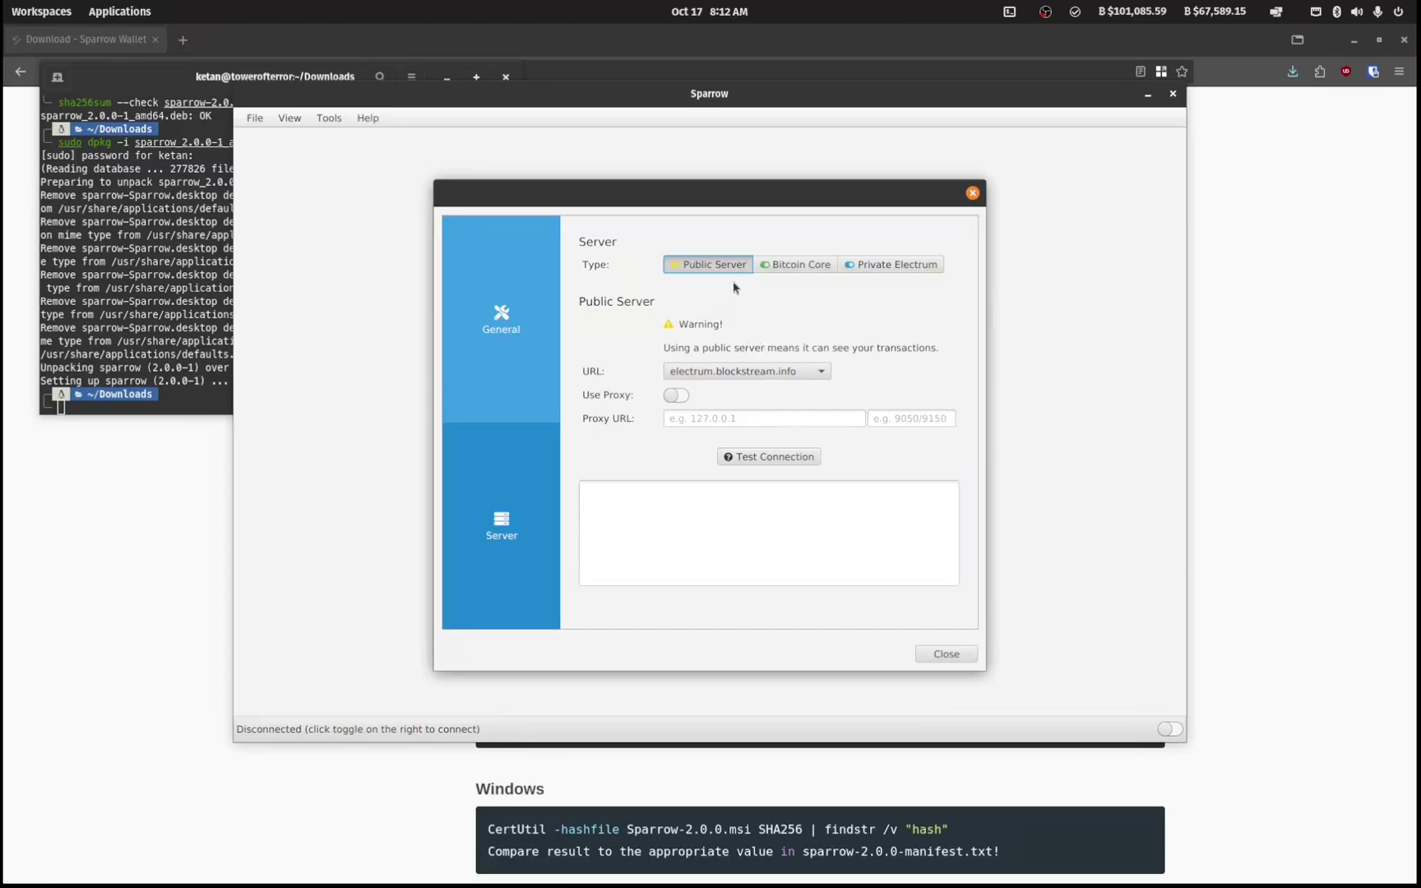
left_click(796, 264)
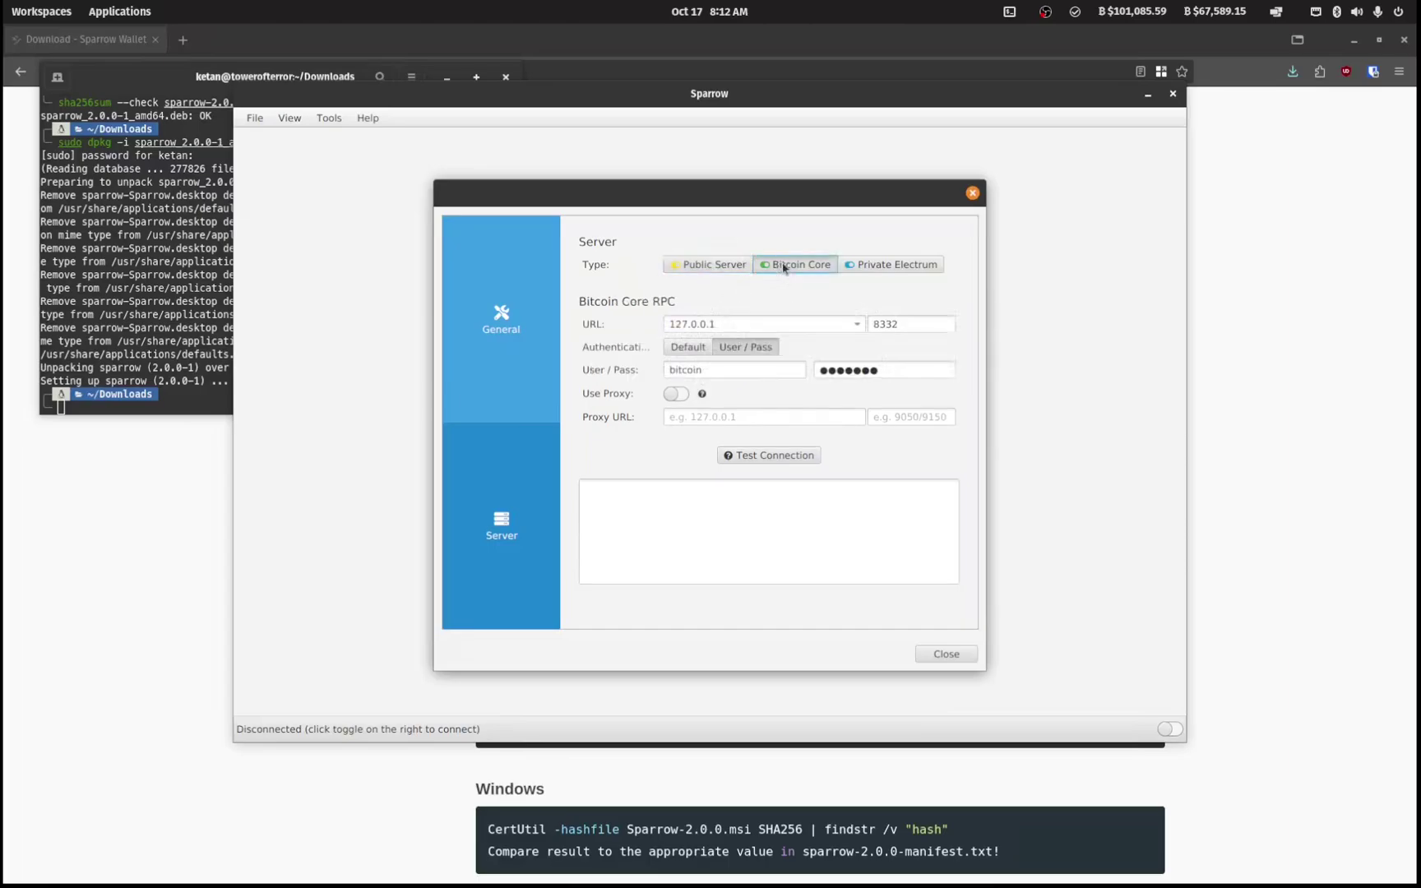
left_click(885, 264)
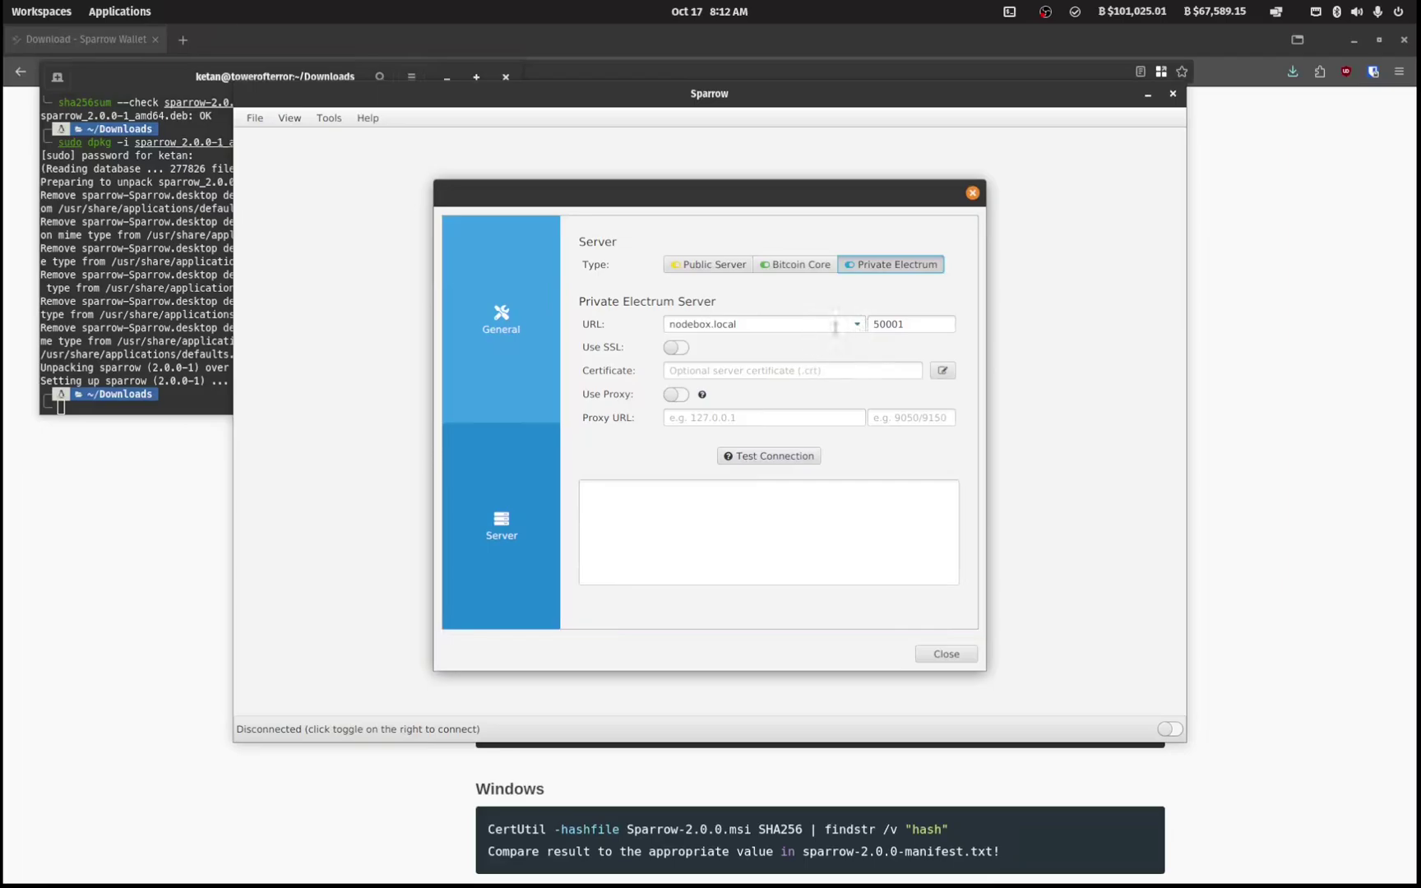
left_click_drag(778, 327, 661, 325)
left_click_drag(927, 324, 859, 324)
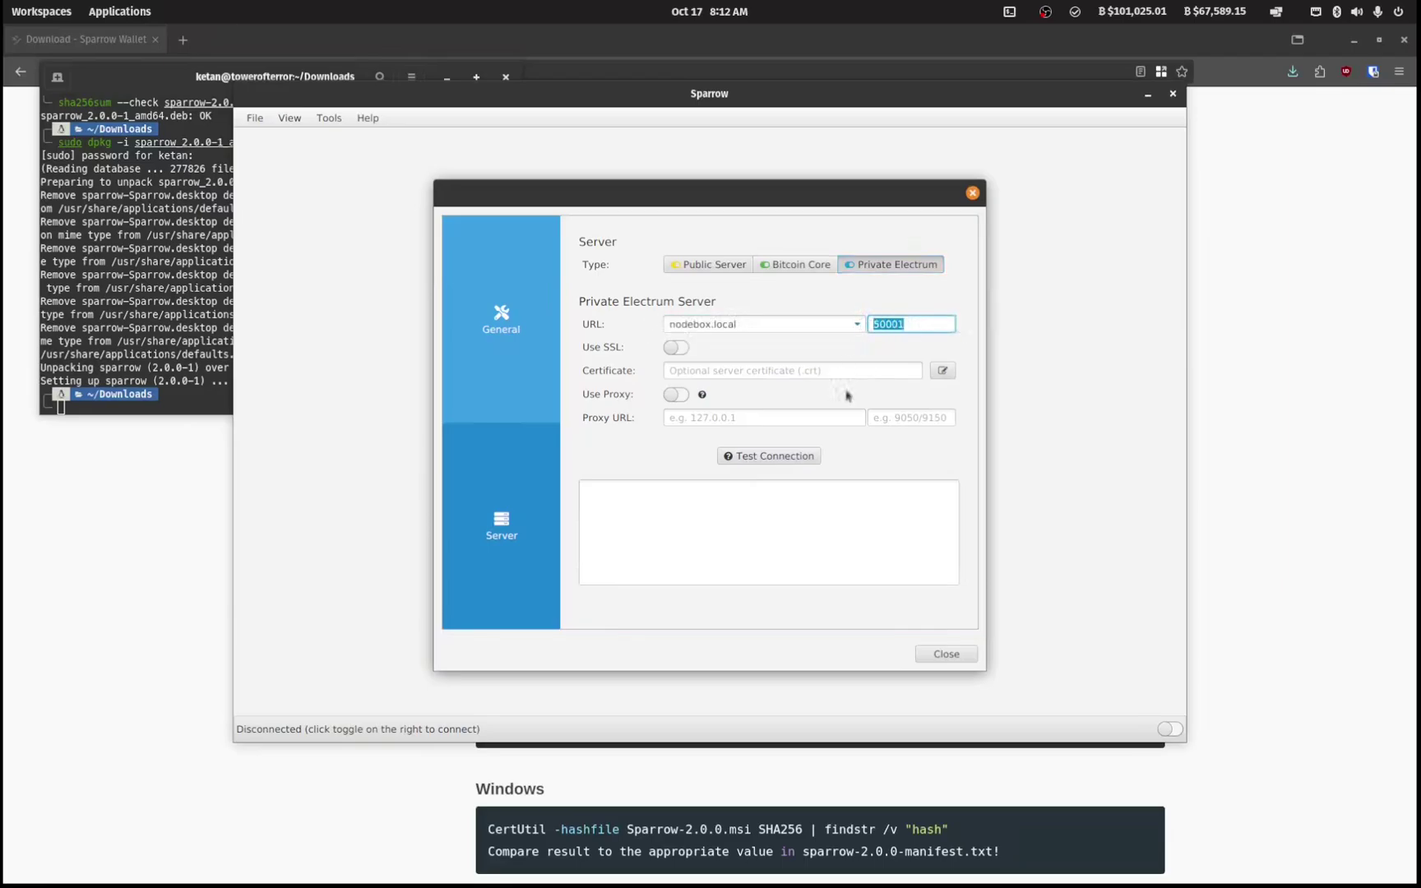
Test the nodebox.local:50001 connection, create wallet 'coldwallet', and dismiss the hardware wallet dialog.
left_click(769, 457)
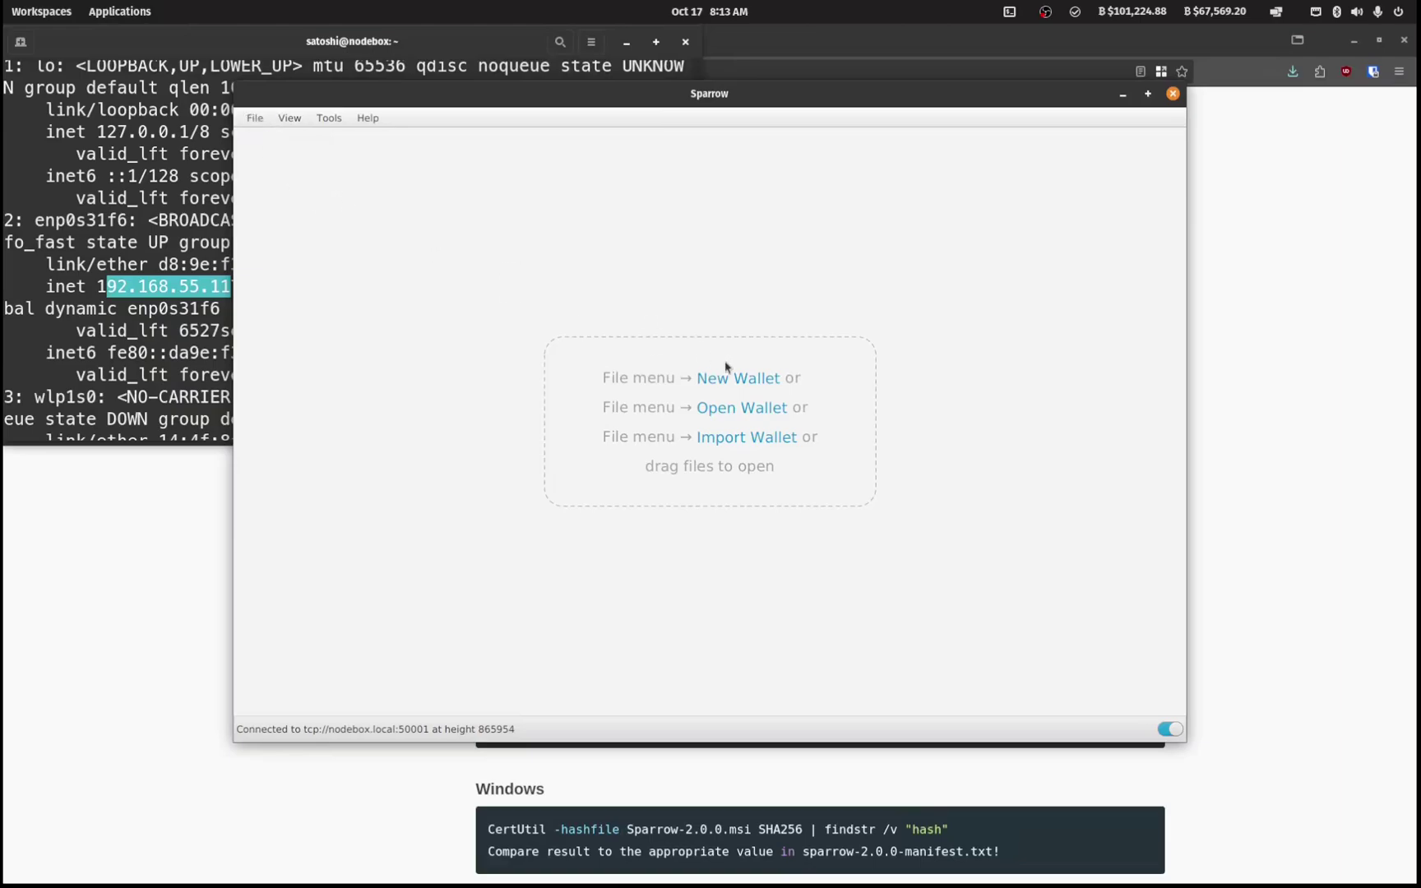
left_click(737, 380)
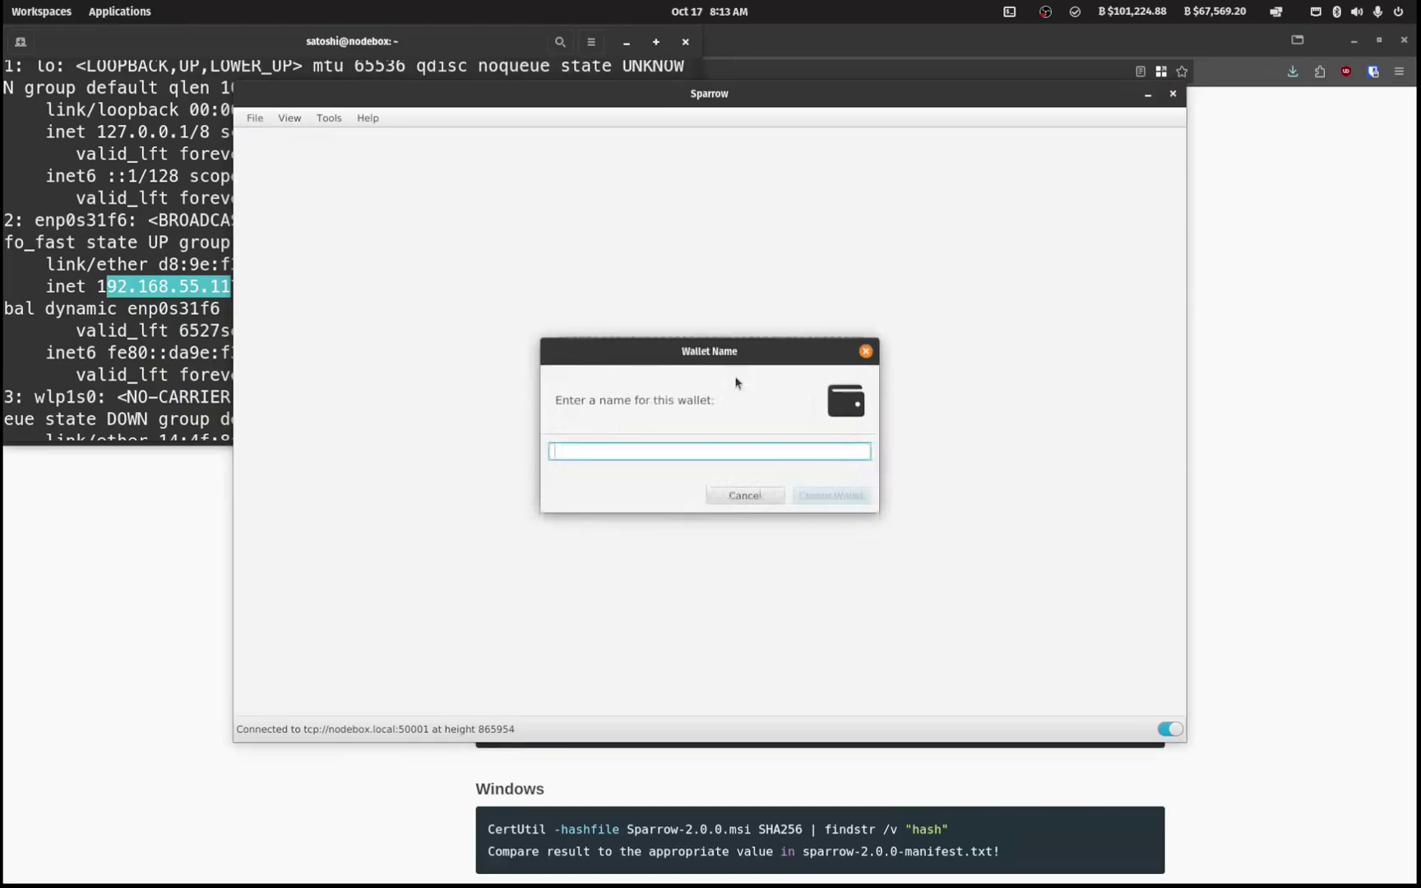
type("cold")
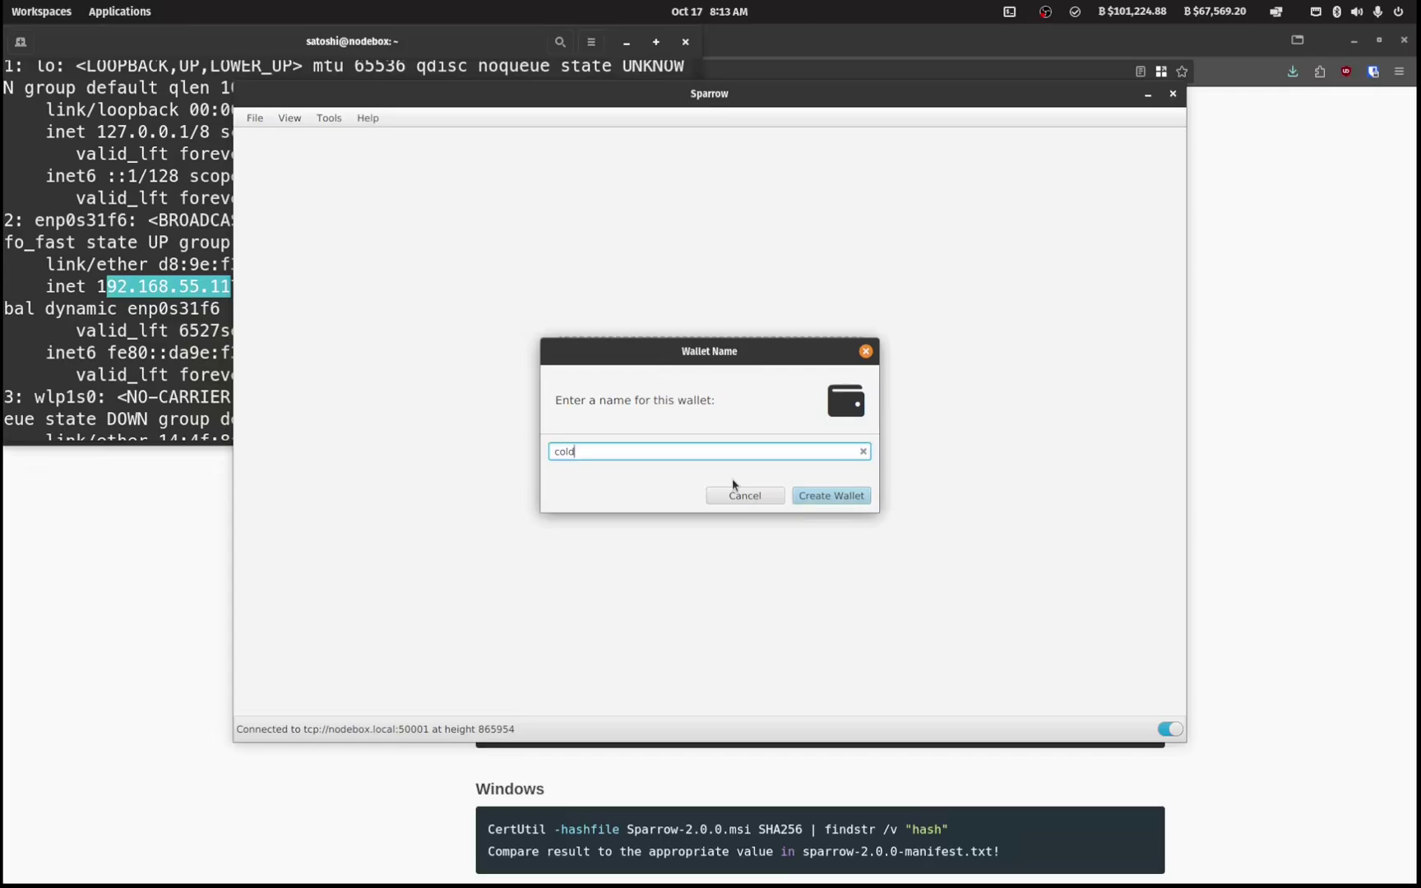
type("wallet")
key("Return")
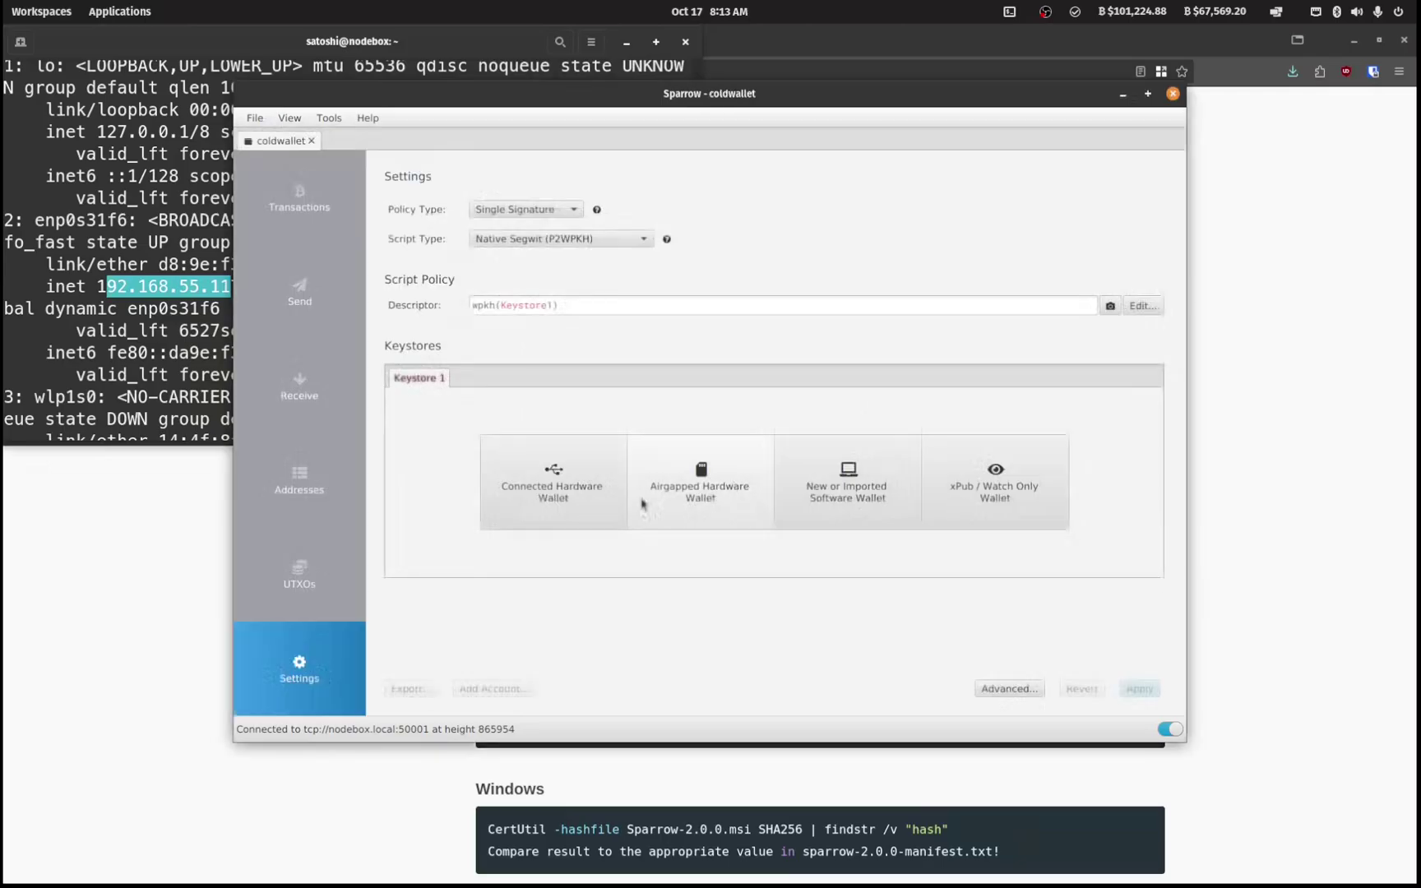
left_click(597, 492)
key("Escape")
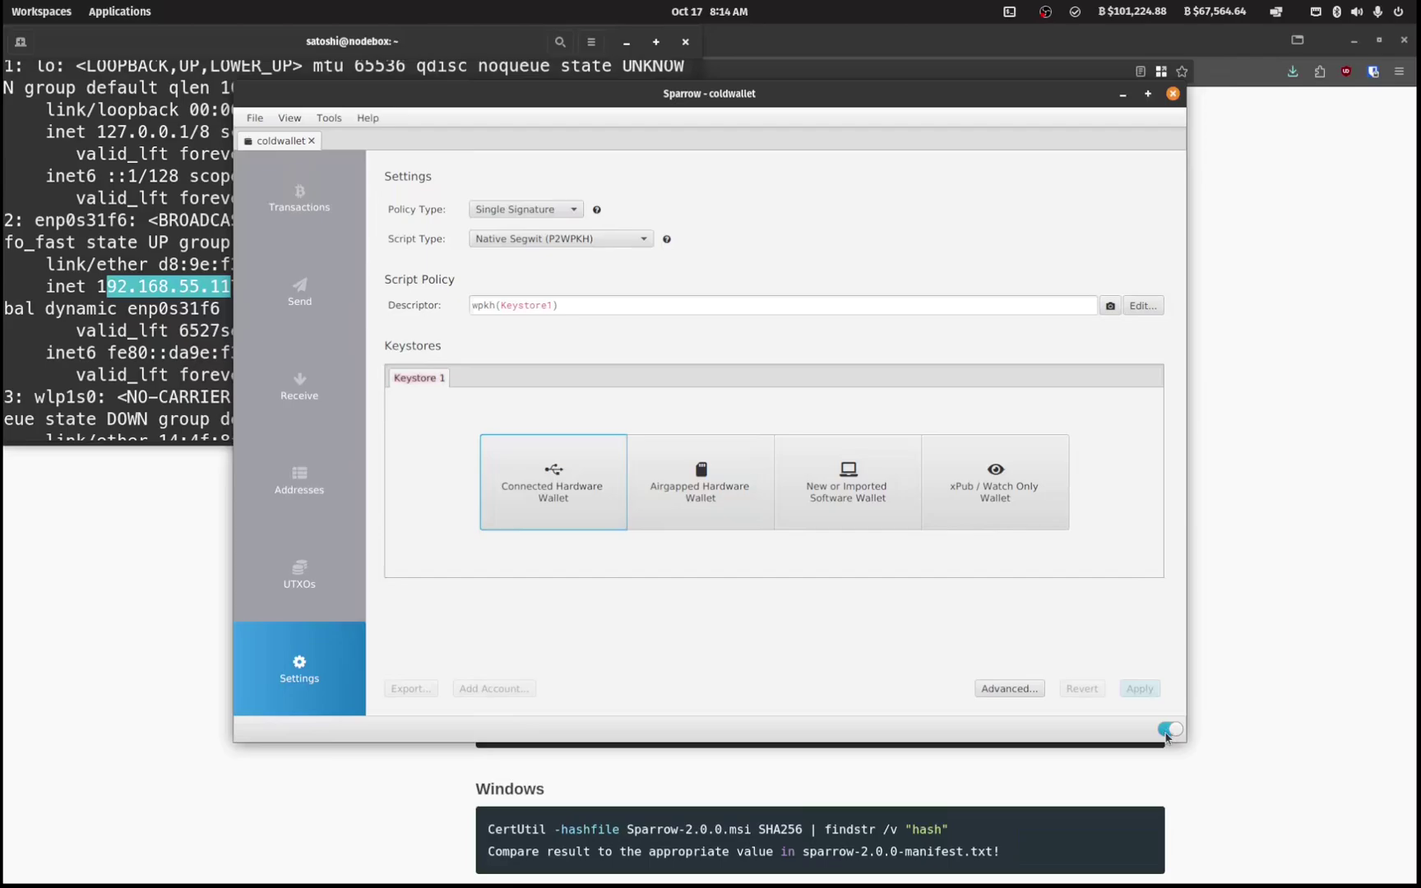
mouse_move(1166, 738)
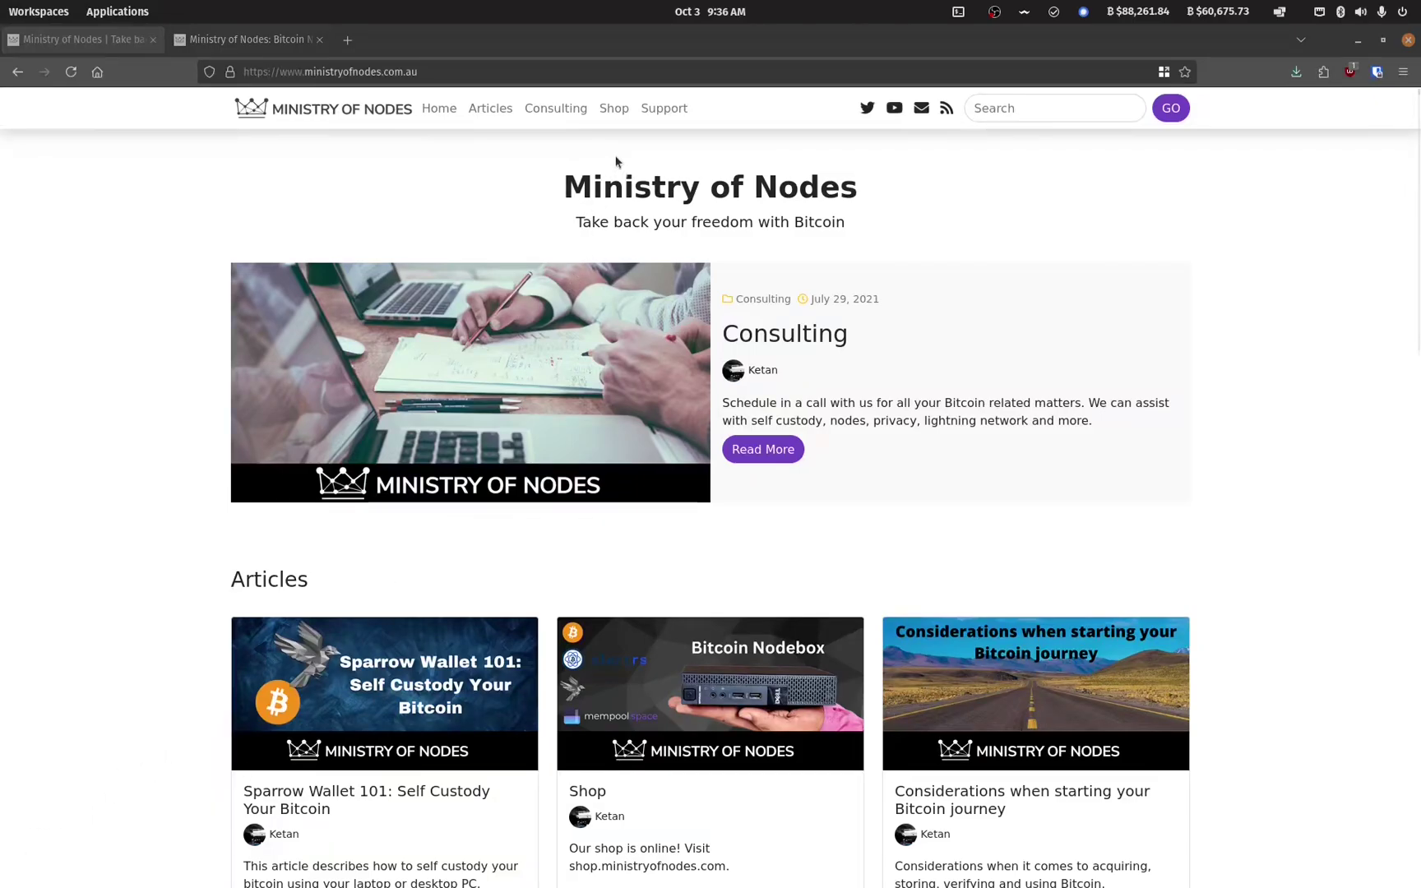
Browse the Ministry of Nodes Support and Consulting posts, ending in the Shop section.
left_click(667, 111)
left_click(442, 269)
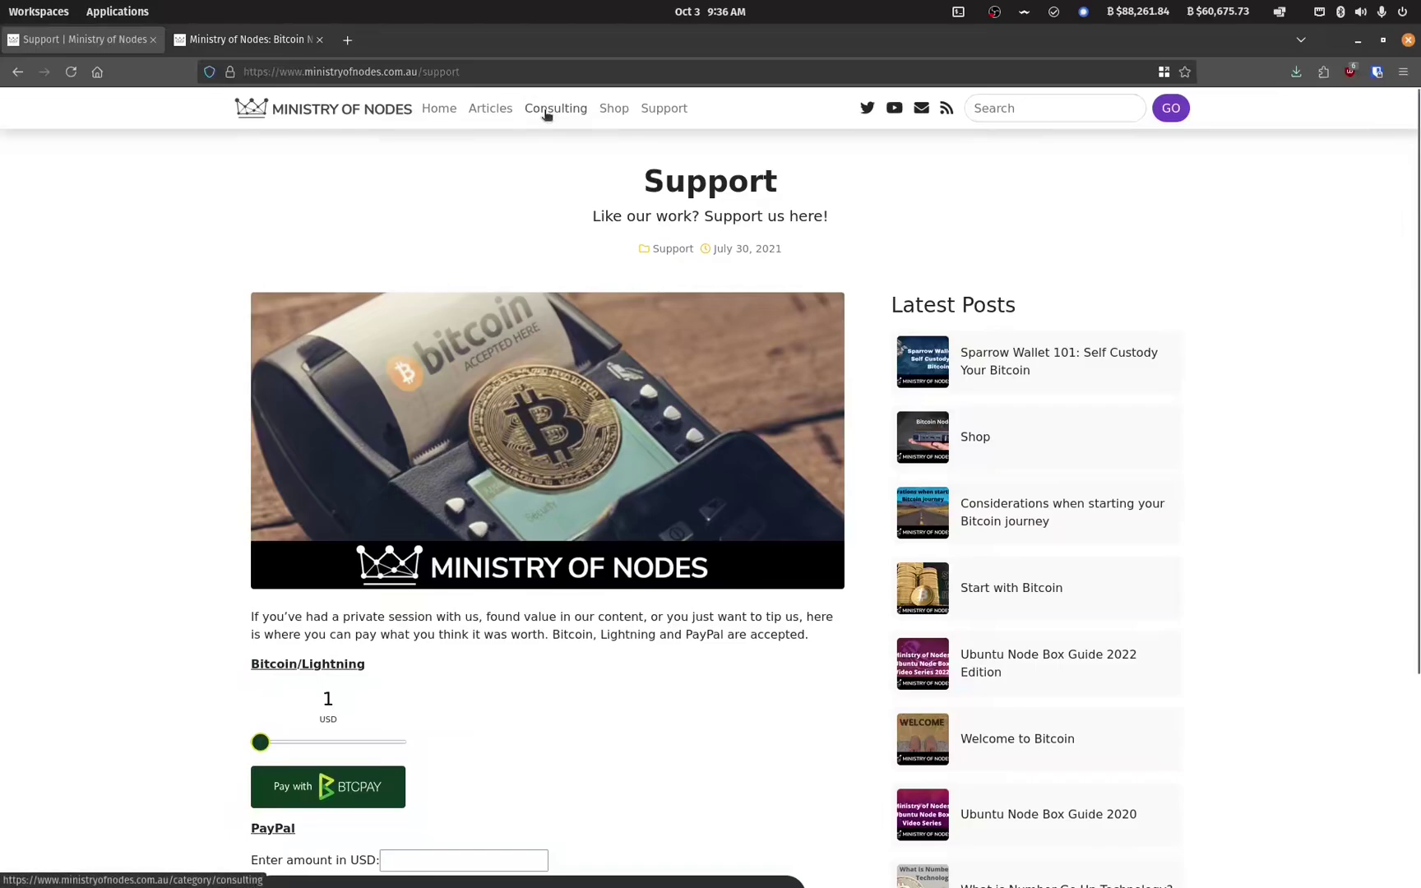
left_click(549, 110)
left_click(420, 307)
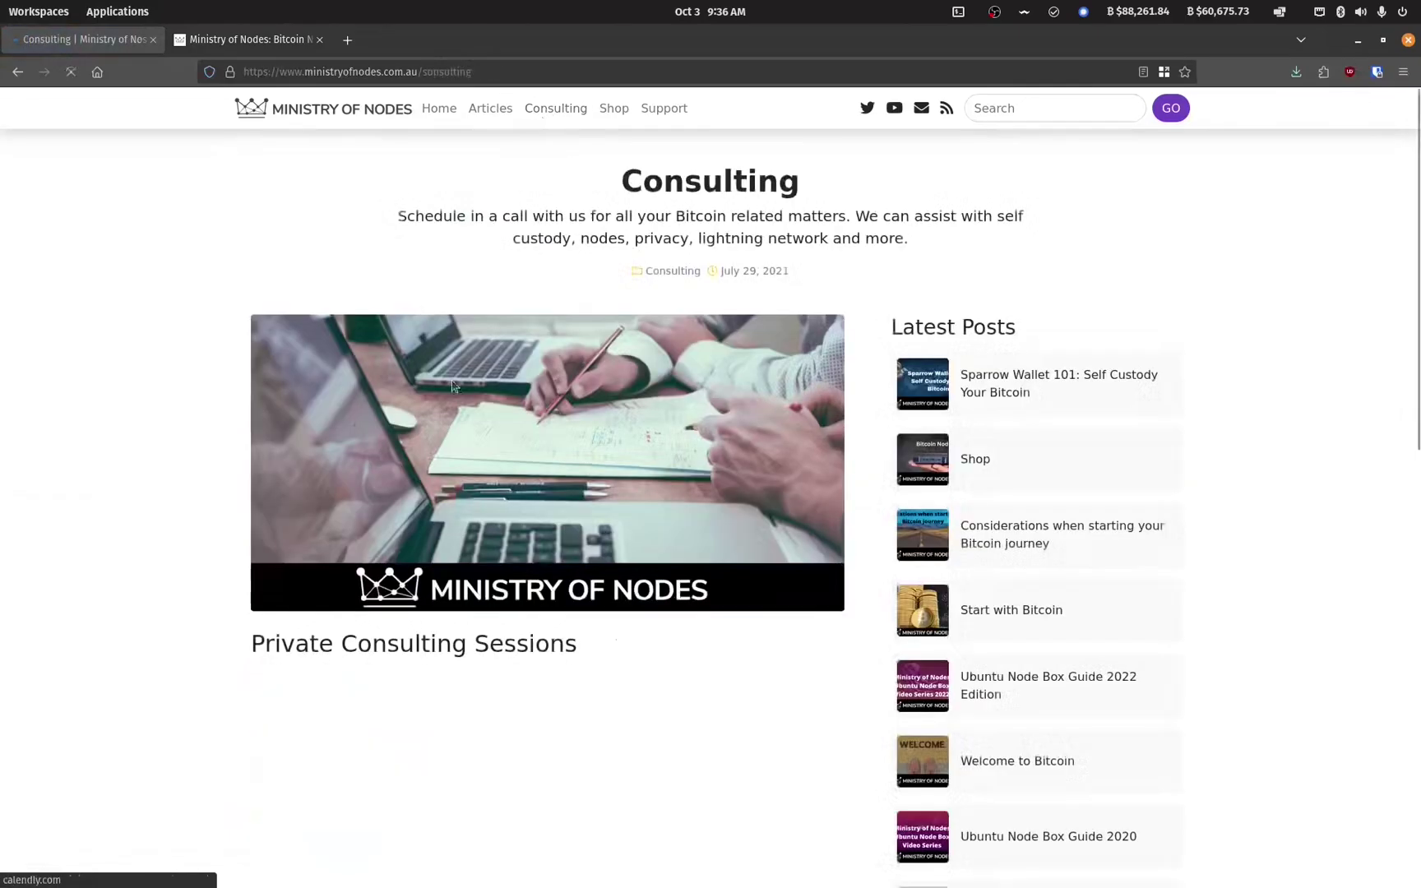
scroll(183, 447, "down", 3)
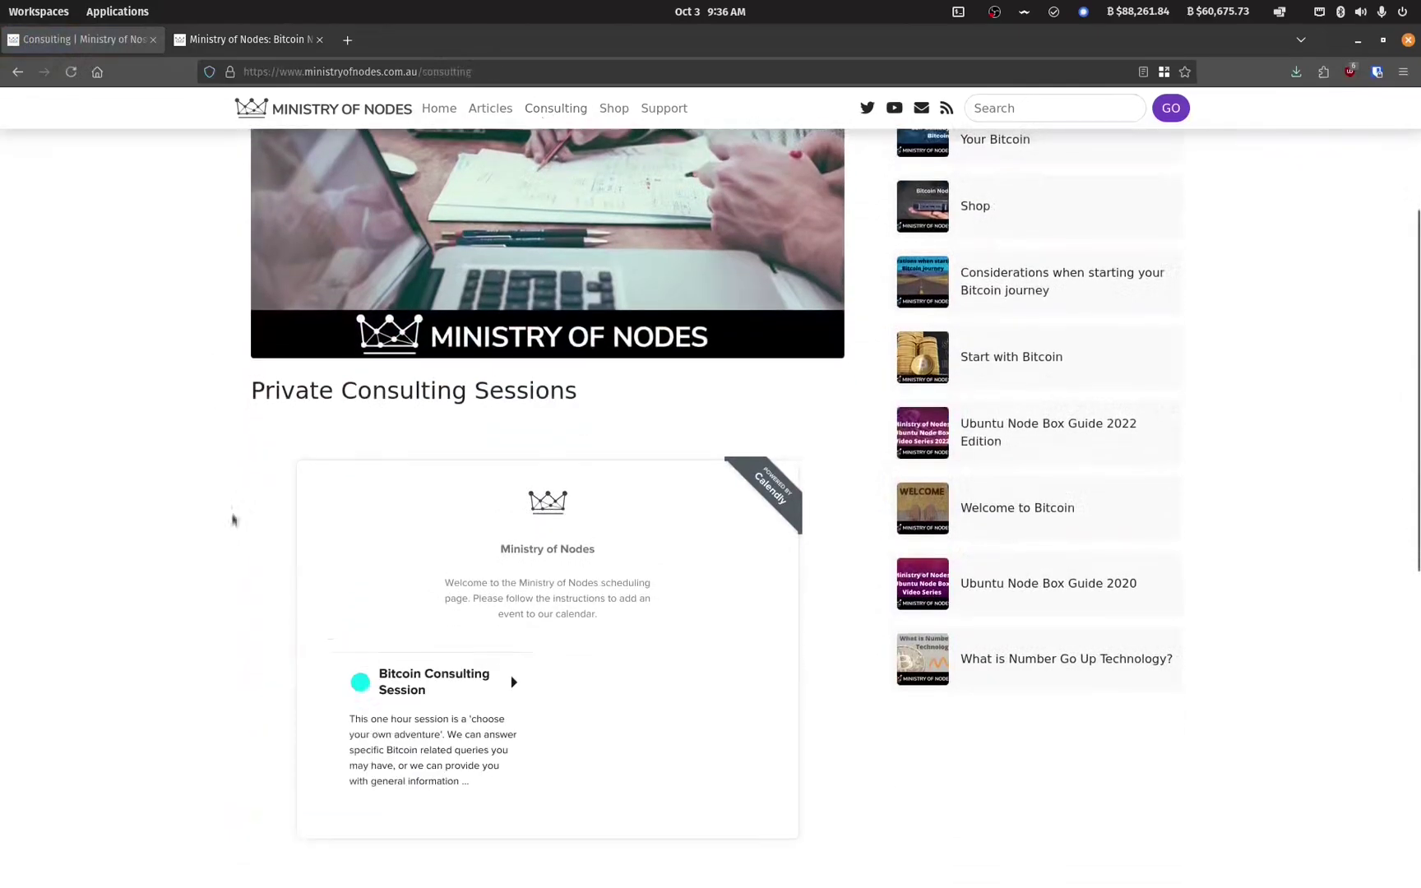
scroll(237, 584, "up", 2)
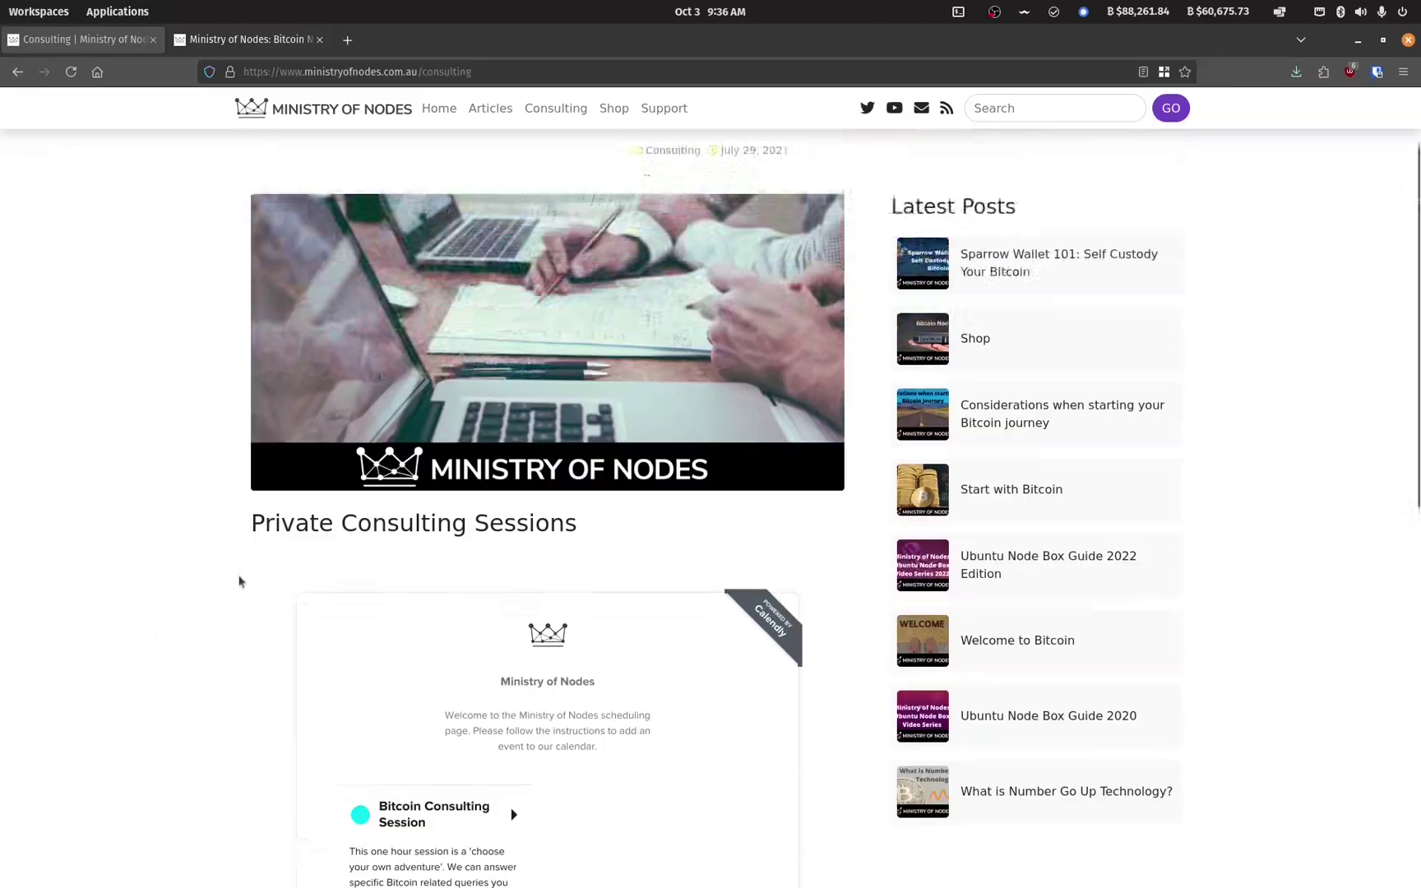
scroll(554, 112, "down", 3)
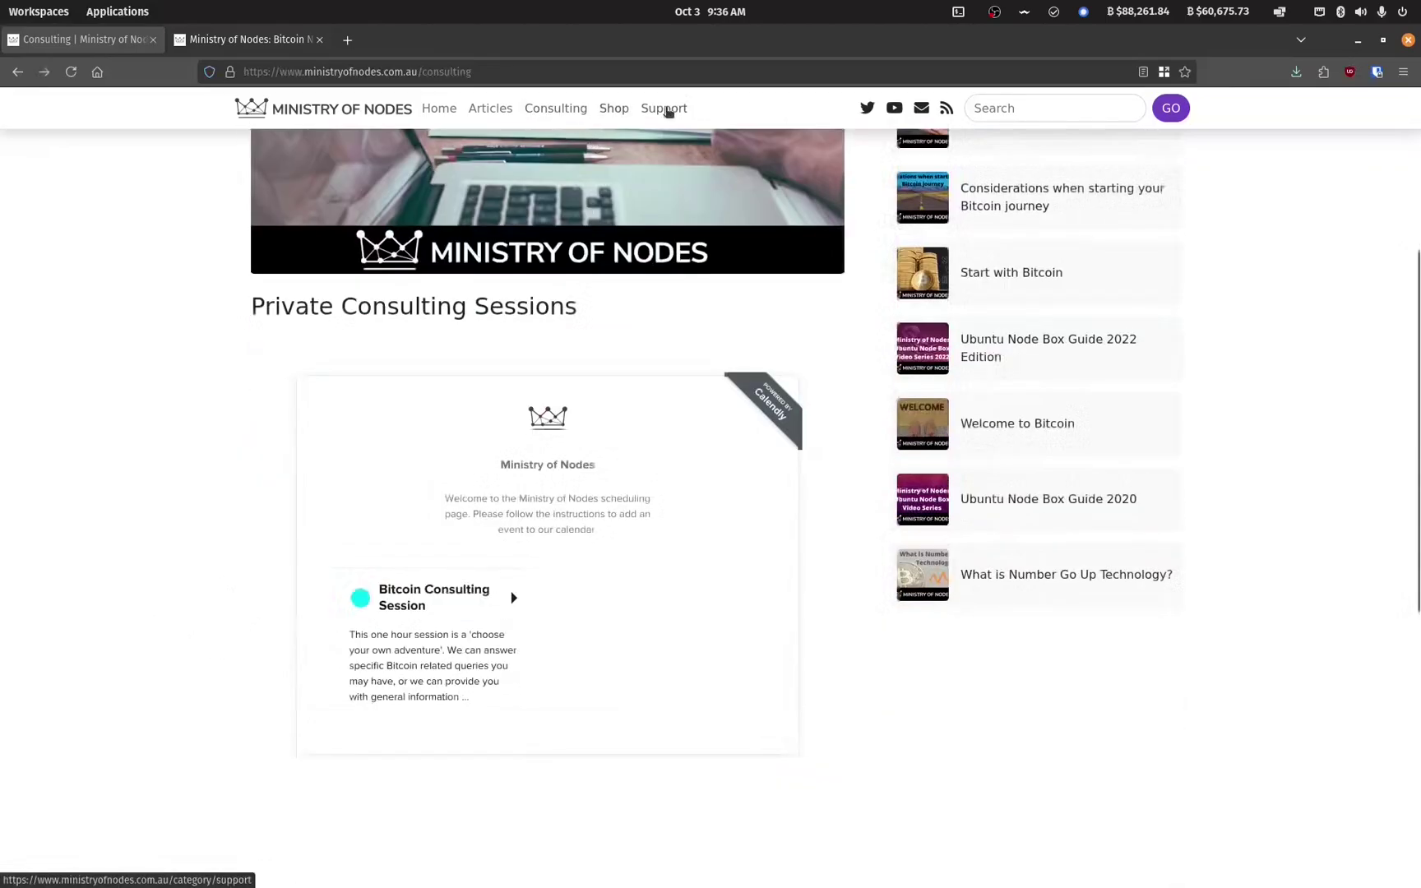
left_click(598, 110)
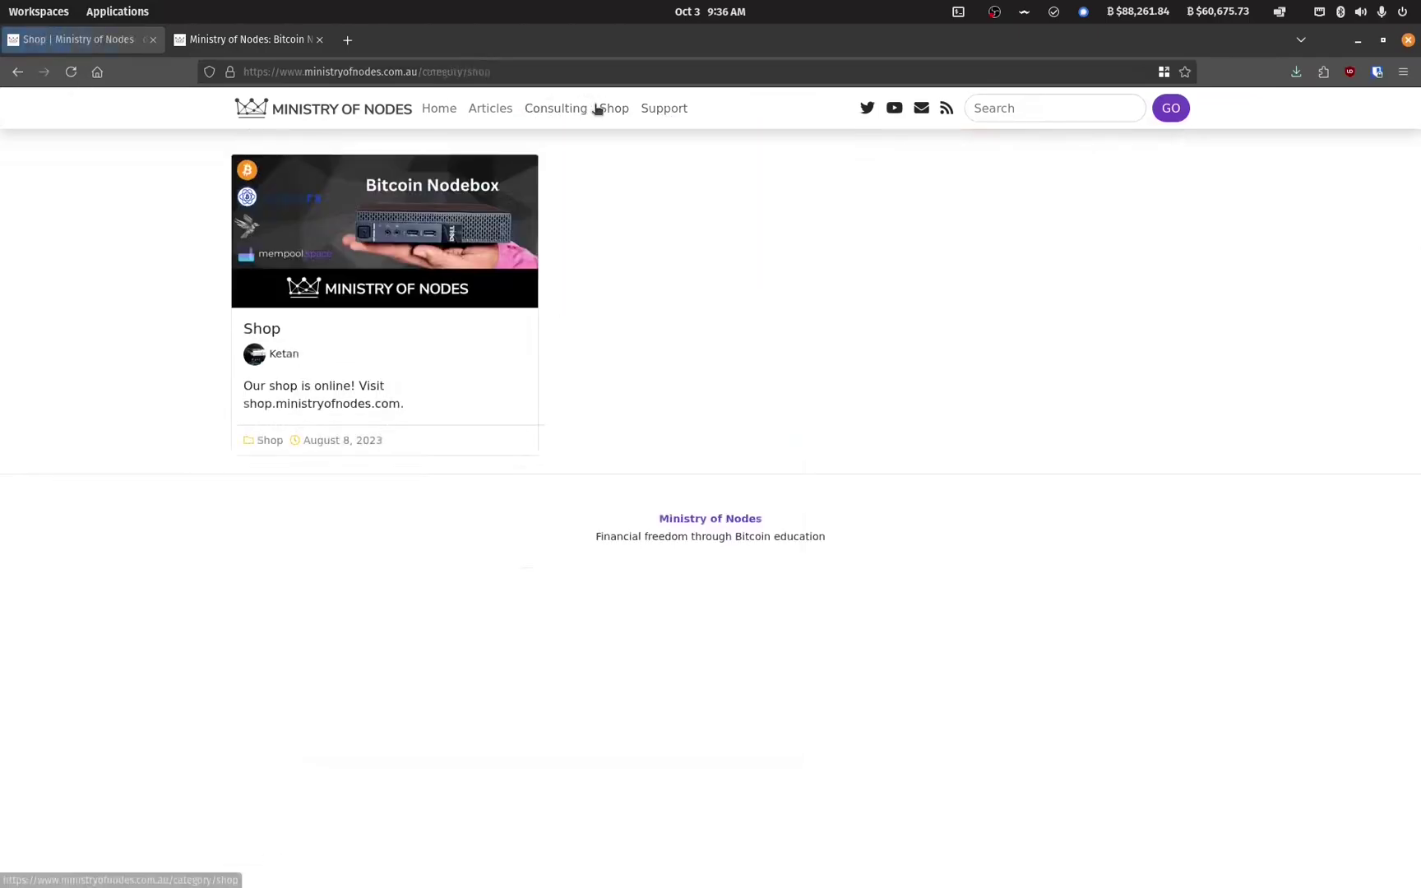